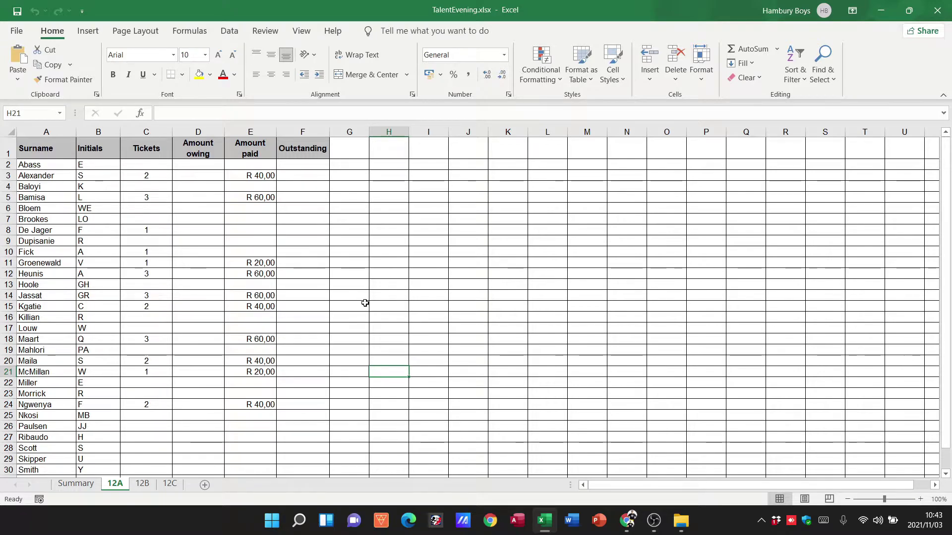
# - Look through the 12A, 12B, 12C and Summary sheets twice to review their contents
pyautogui.click(149, 487)
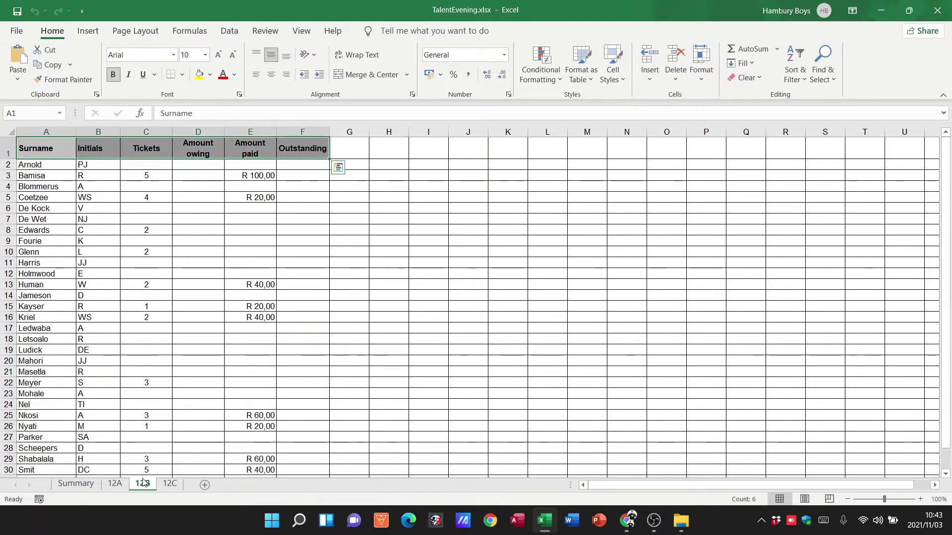
pyautogui.click(115, 484)
pyautogui.click(143, 484)
pyautogui.click(169, 484)
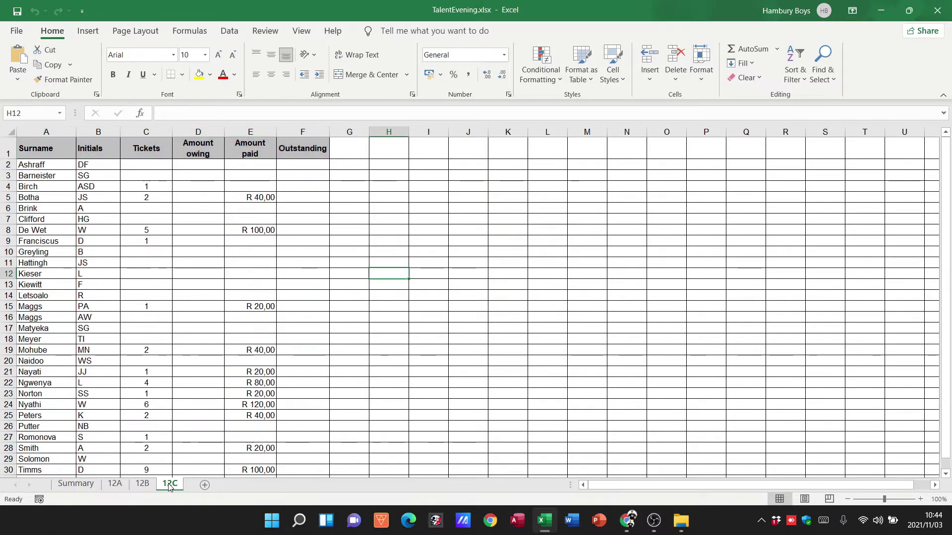
pyautogui.click(76, 484)
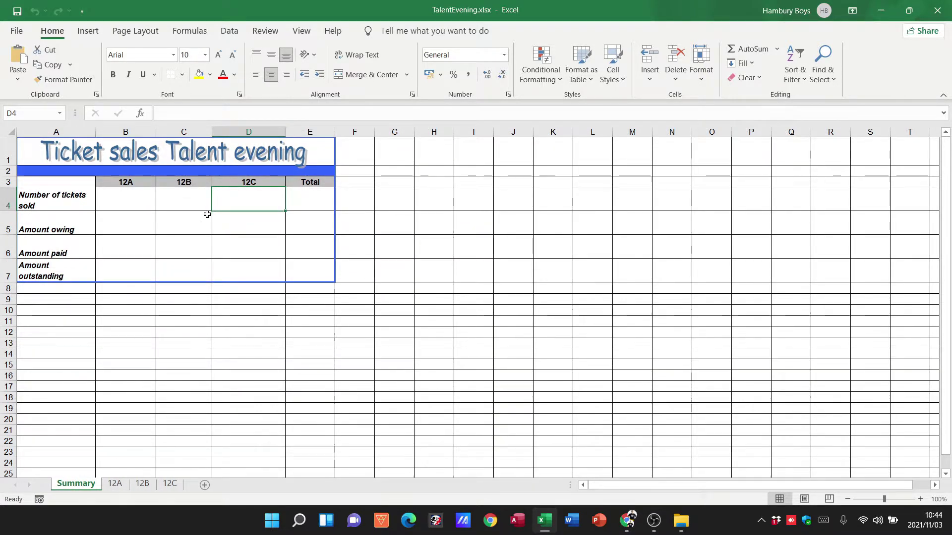
pyautogui.click(115, 483)
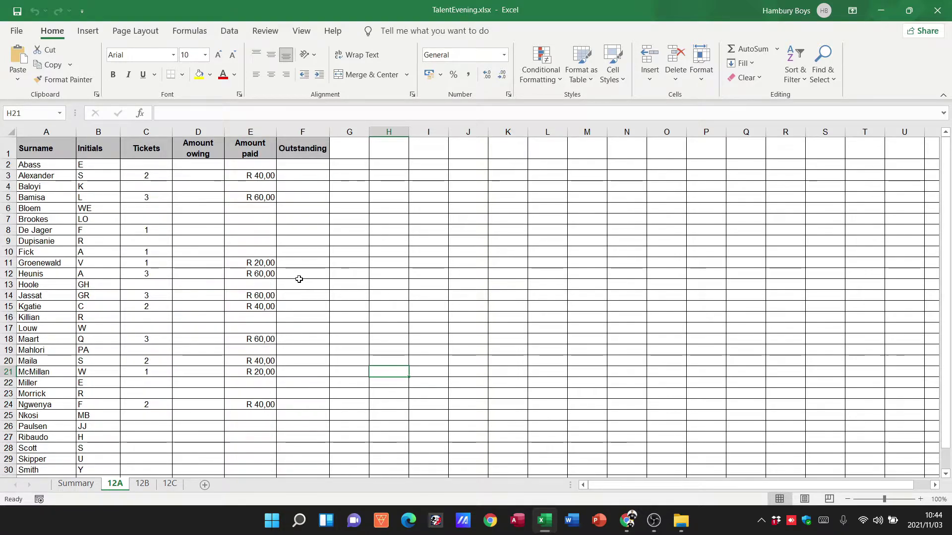
pyautogui.click(142, 484)
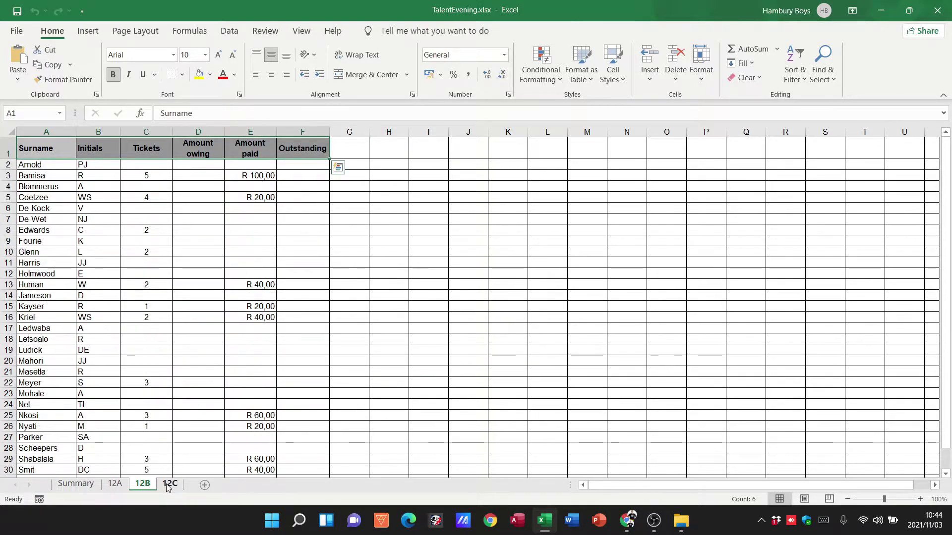
pyautogui.click(169, 484)
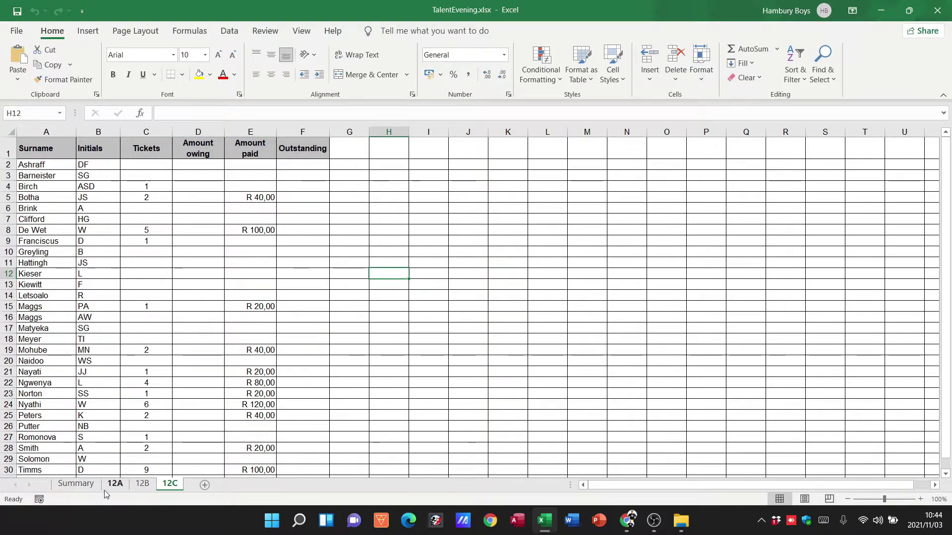
pyautogui.click(76, 484)
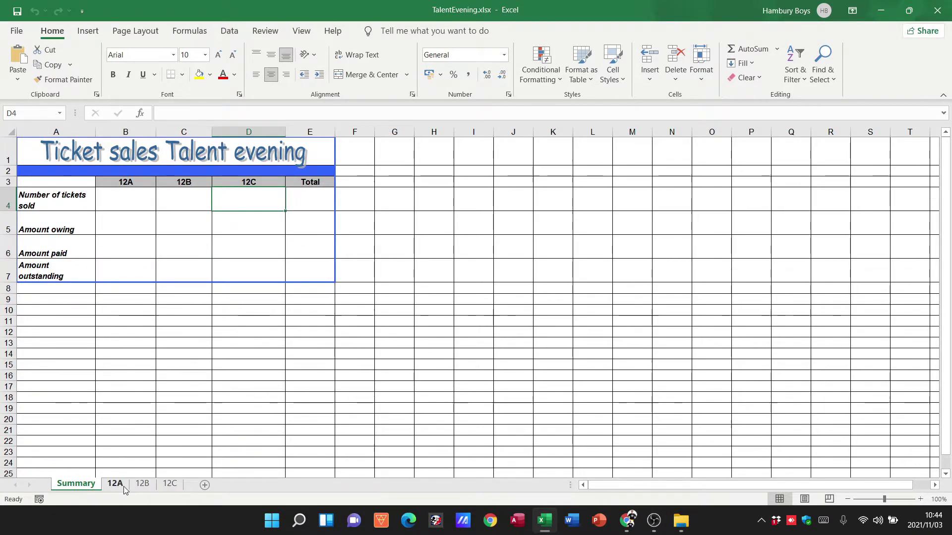
pyautogui.click(115, 484)
# - On Summary, point out the 12A, 12B and 12C tickets-sold cells, then select 12A's D2
pyautogui.click(76, 484)
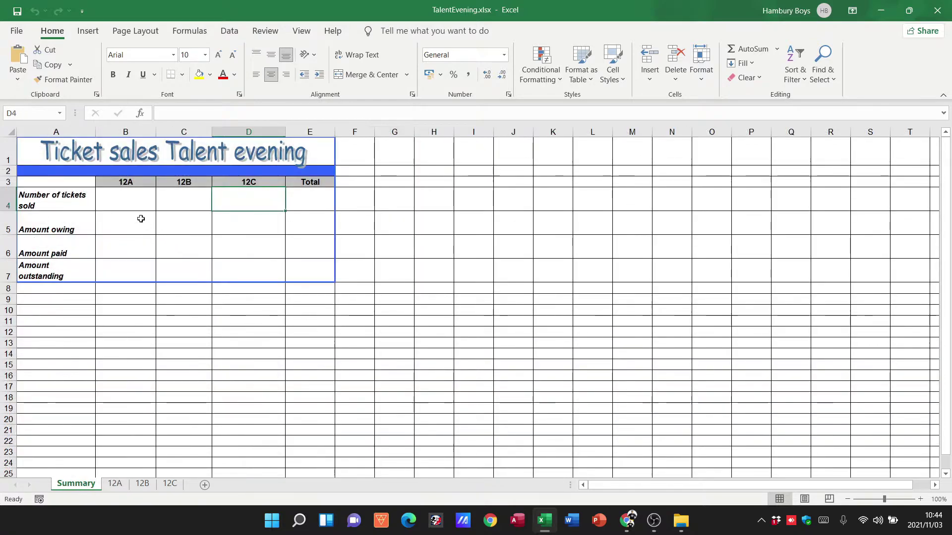
pyautogui.click(138, 208)
pyautogui.click(192, 207)
pyautogui.click(240, 207)
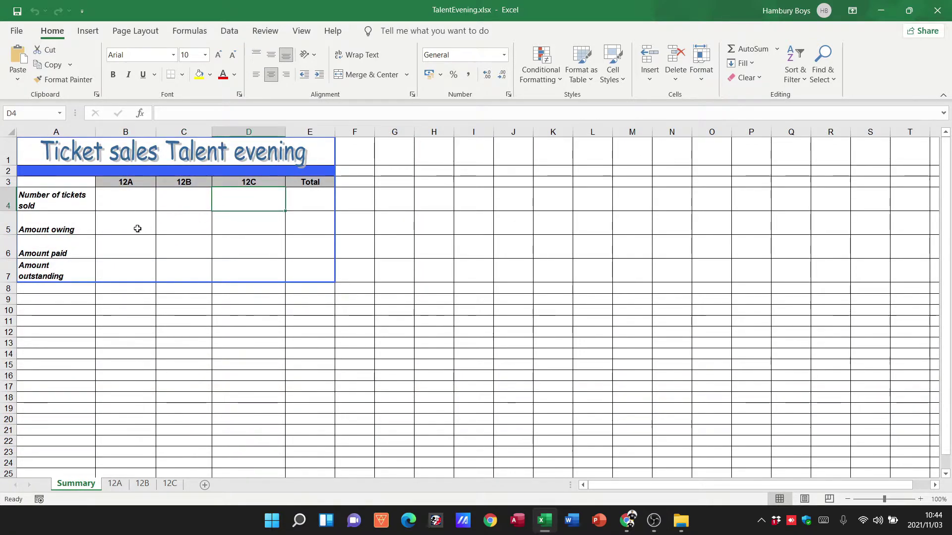
pyautogui.click(115, 483)
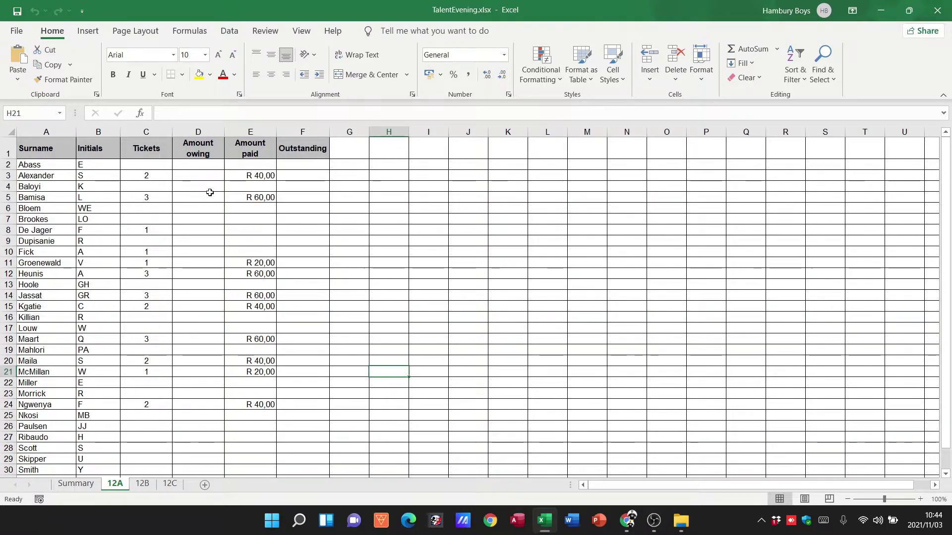
pyautogui.click(203, 168)
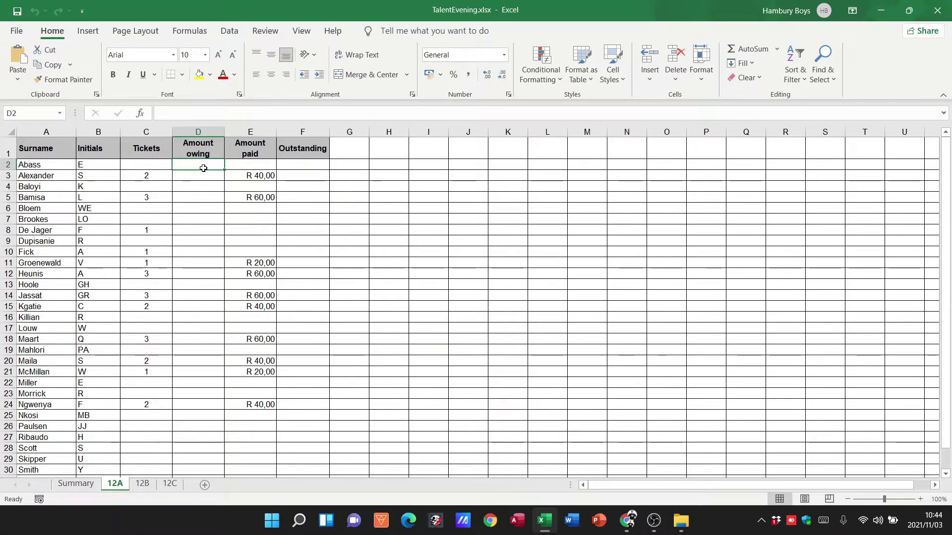
# - Check the ticket counts, abandon a first formula attempt in D2, and zoom in for readability
pyautogui.click(152, 175)
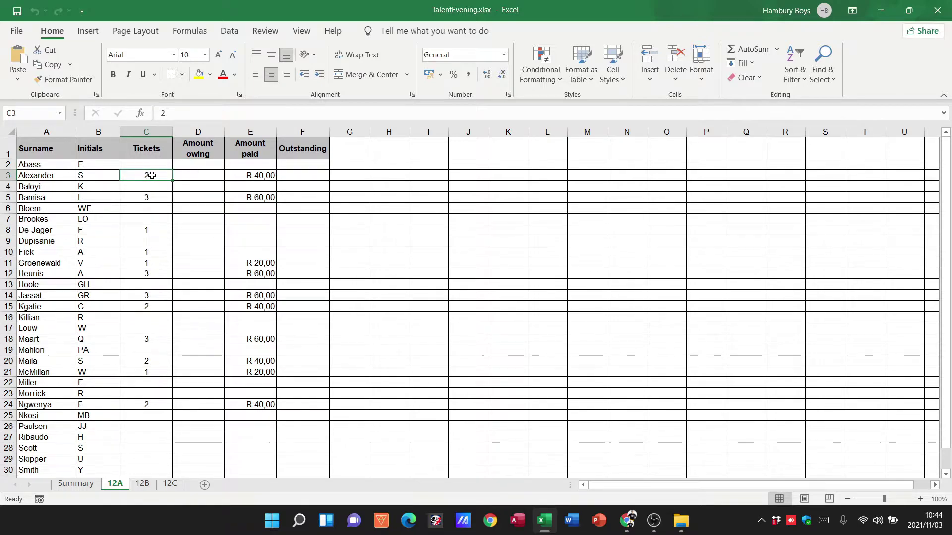
pyautogui.click(200, 166)
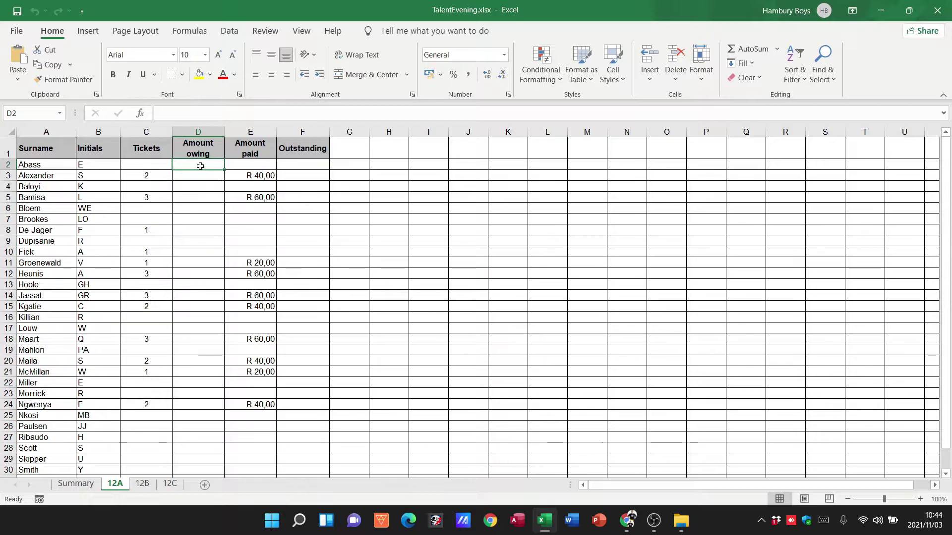
pyautogui.write('=')
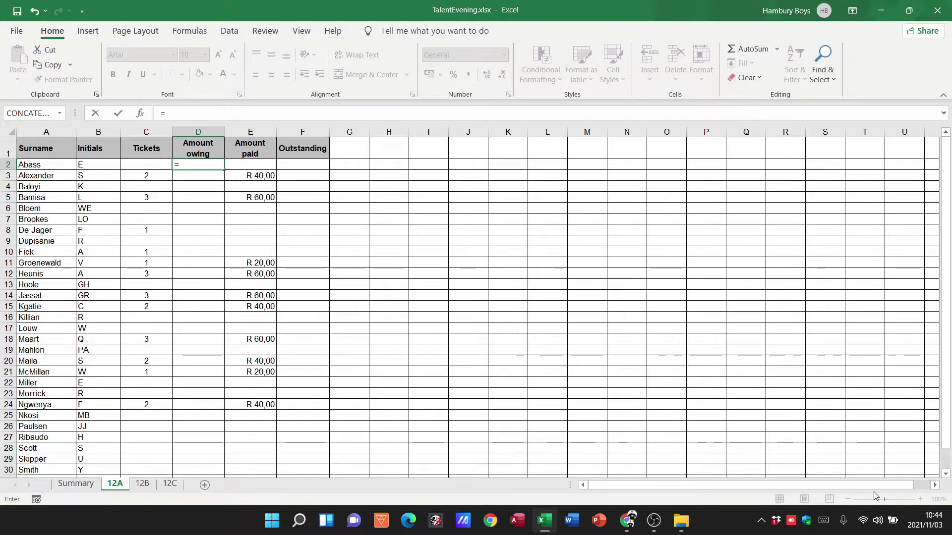
pyautogui.press('Escape')
pyautogui.click(921, 499)
pyautogui.click(920, 499)
pyautogui.click(920, 499)
pyautogui.click(921, 500)
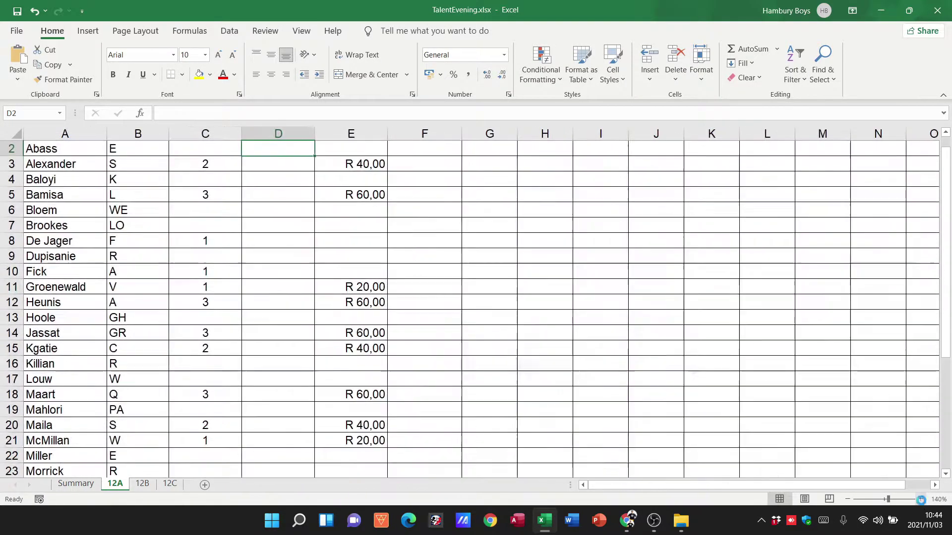
pyautogui.click(920, 499)
pyautogui.click(920, 499)
pyautogui.click(920, 499)
pyautogui.click(920, 499)
pyautogui.click(921, 499)
pyautogui.scroll(1, 573, 394)
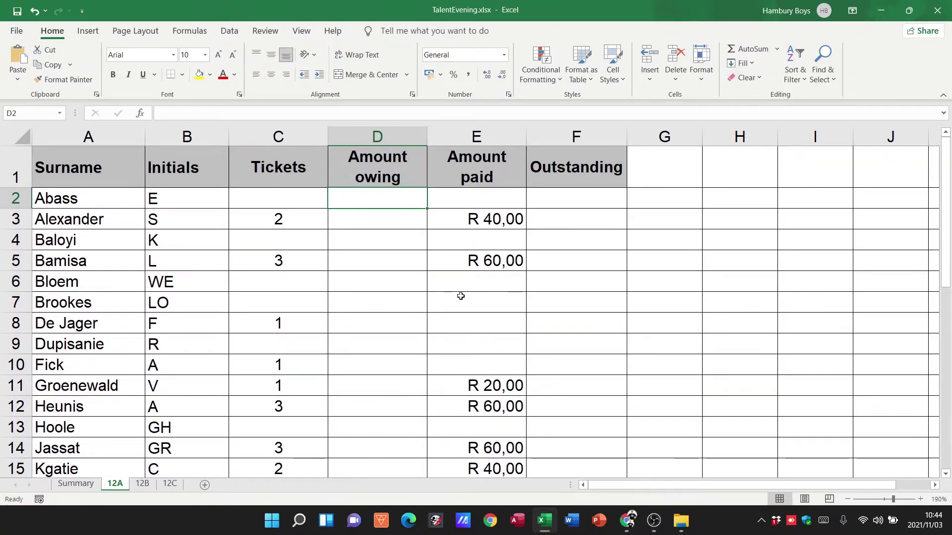
# - Enter the amount owing formula =C2*20 in D2
pyautogui.write('=')
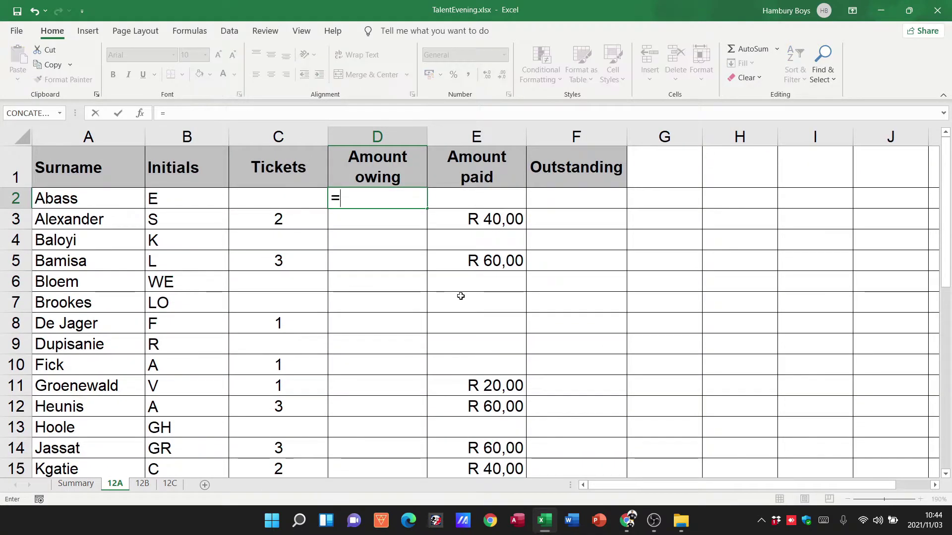
pyautogui.click(289, 203)
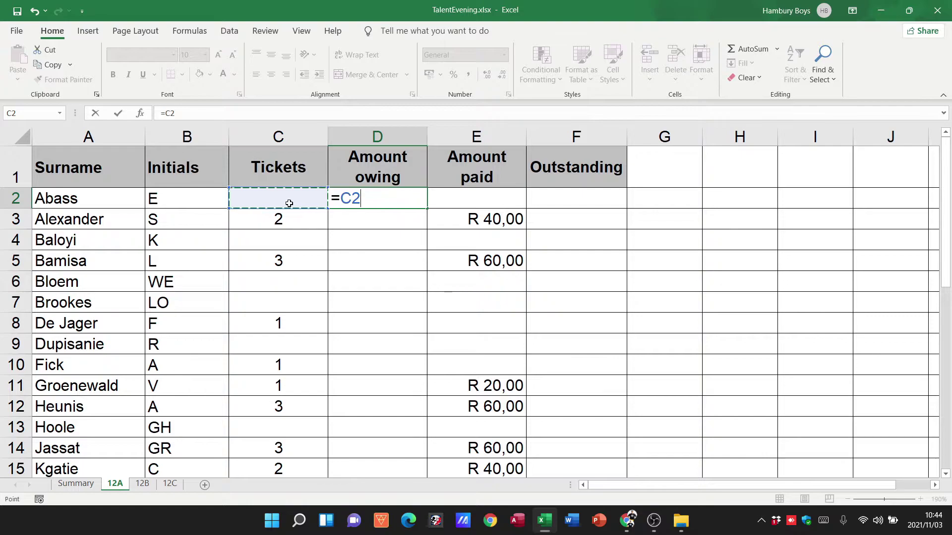
pyautogui.write('*')
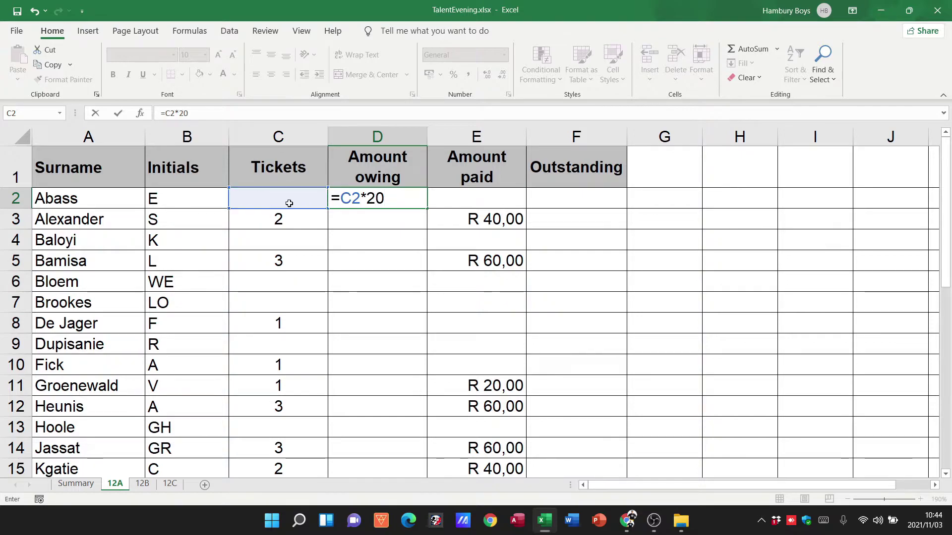
pyautogui.write('20')
pyautogui.press('Return')
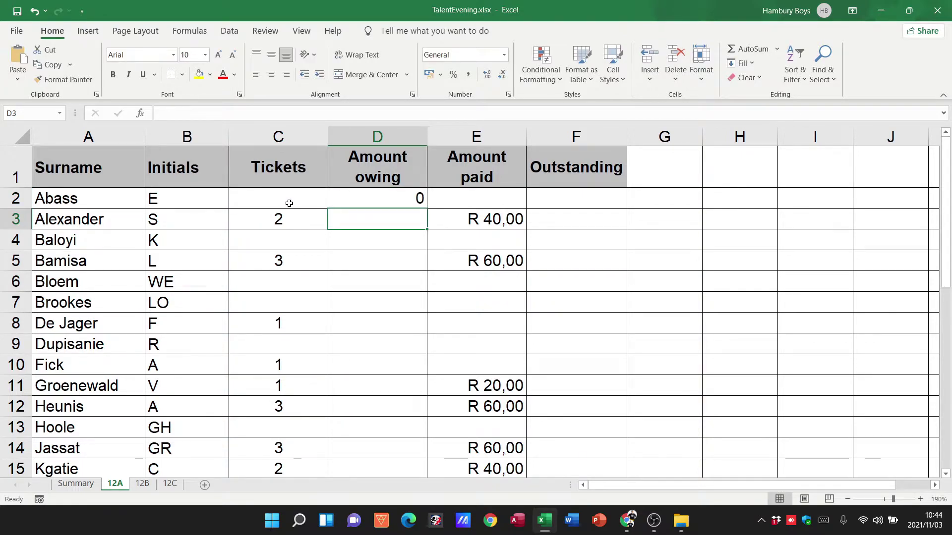
# - Format D2 as Currency and fill it down to D33
pyautogui.click(367, 201)
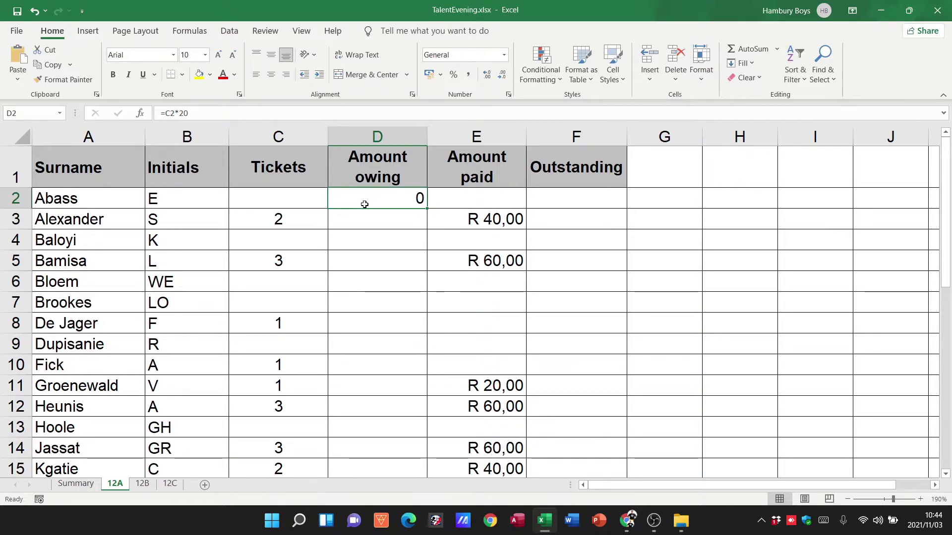
pyautogui.click(503, 54)
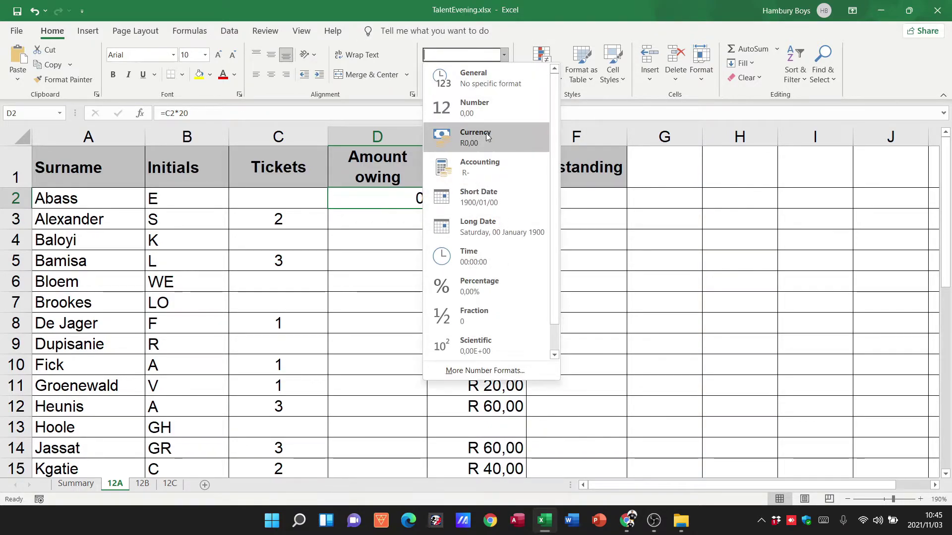
pyautogui.click(488, 138)
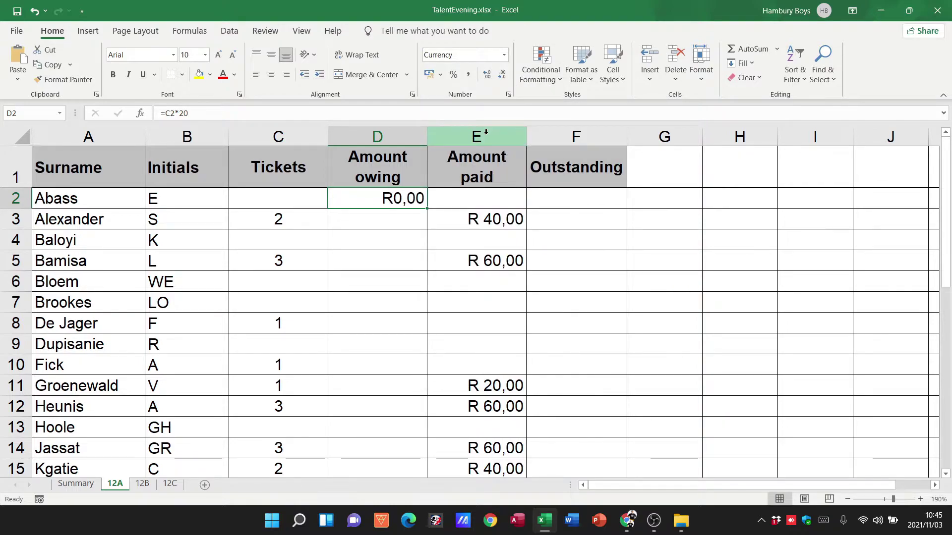
pyautogui.moveTo(425, 209); pyautogui.dragTo(416, 415)
pyautogui.scroll(7, 495, 426)
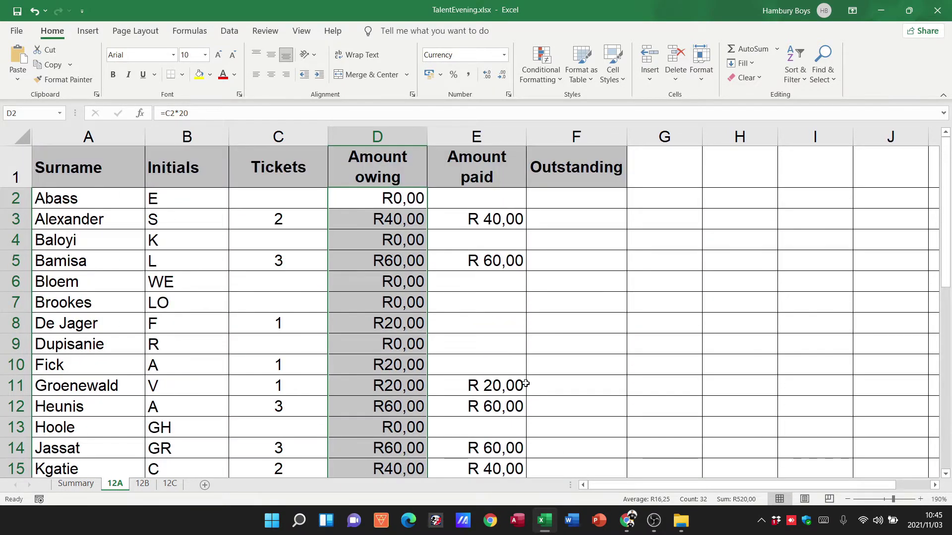
# - Enter =D2-E2 in F2 and fill it down to F33
pyautogui.click(484, 198)
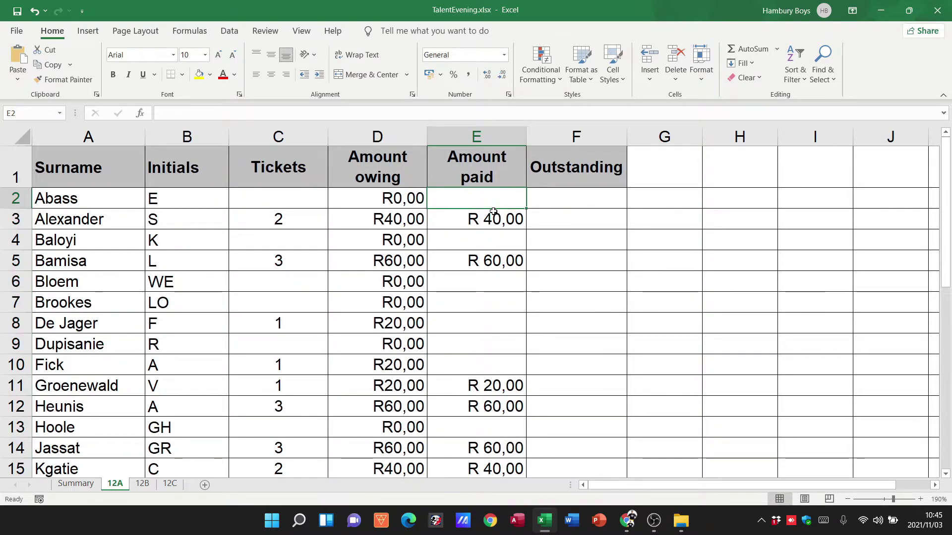
pyautogui.moveTo(491, 233); pyautogui.dragTo(490, 391)
pyautogui.click(476, 323)
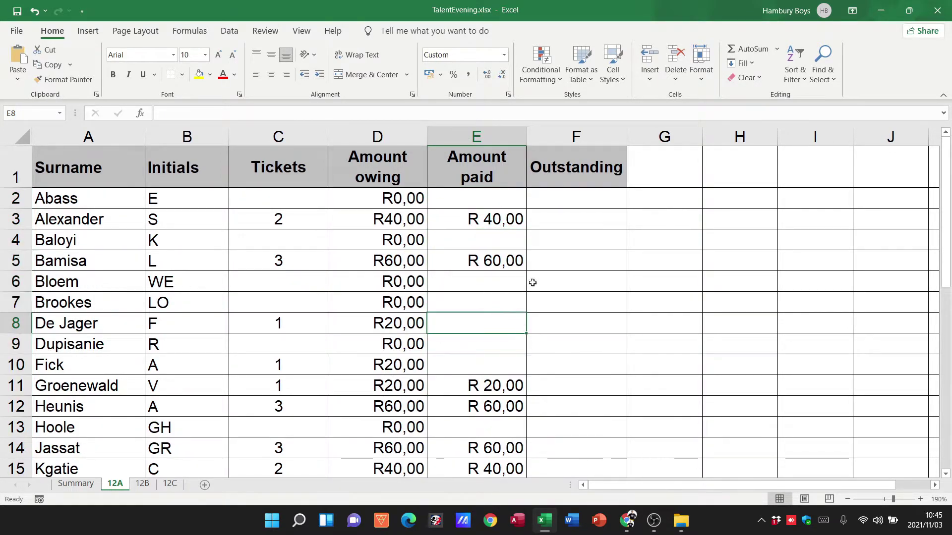
pyautogui.click(590, 199)
pyautogui.write('=')
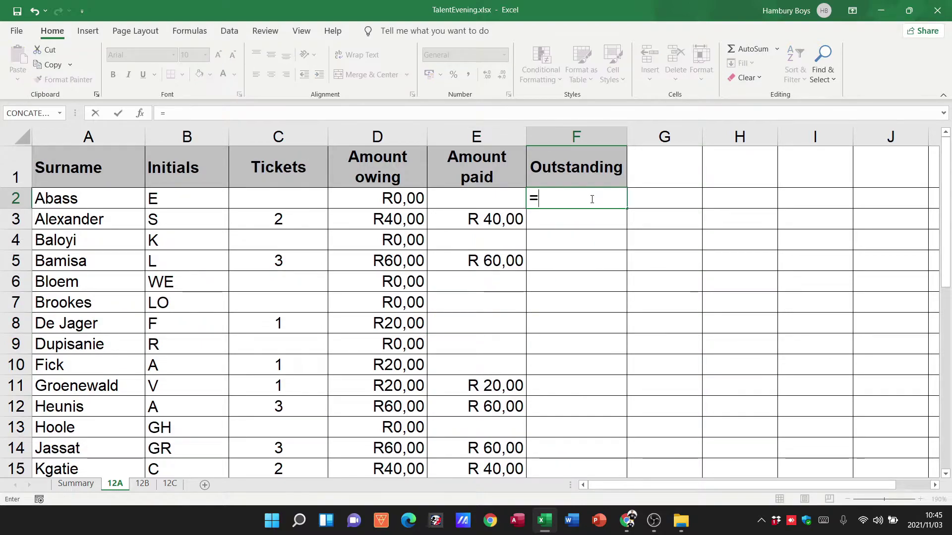
pyautogui.click(401, 199)
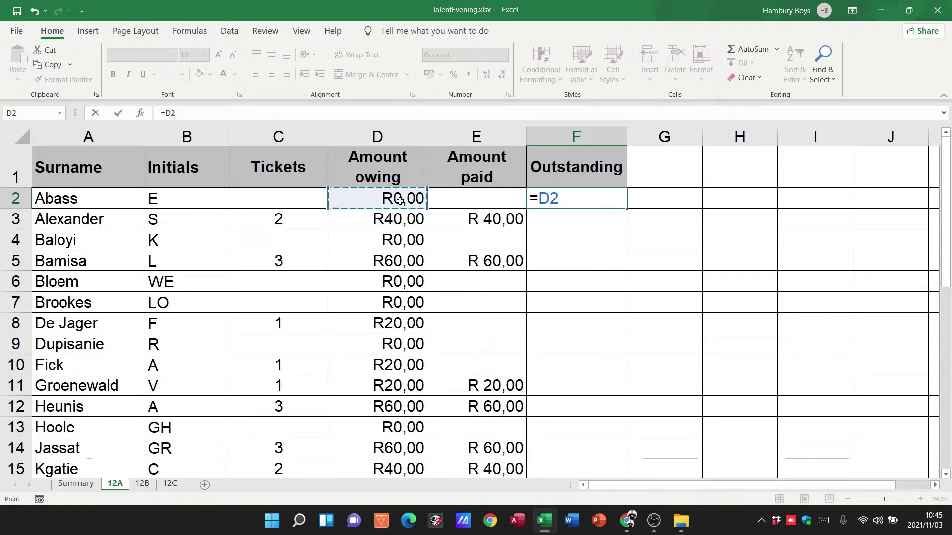
pyautogui.write('-')
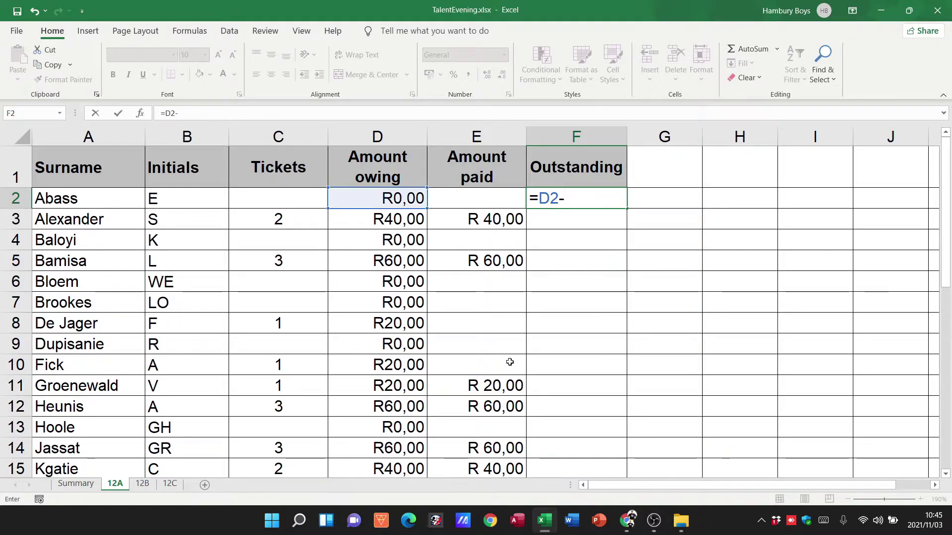
pyautogui.click(488, 196)
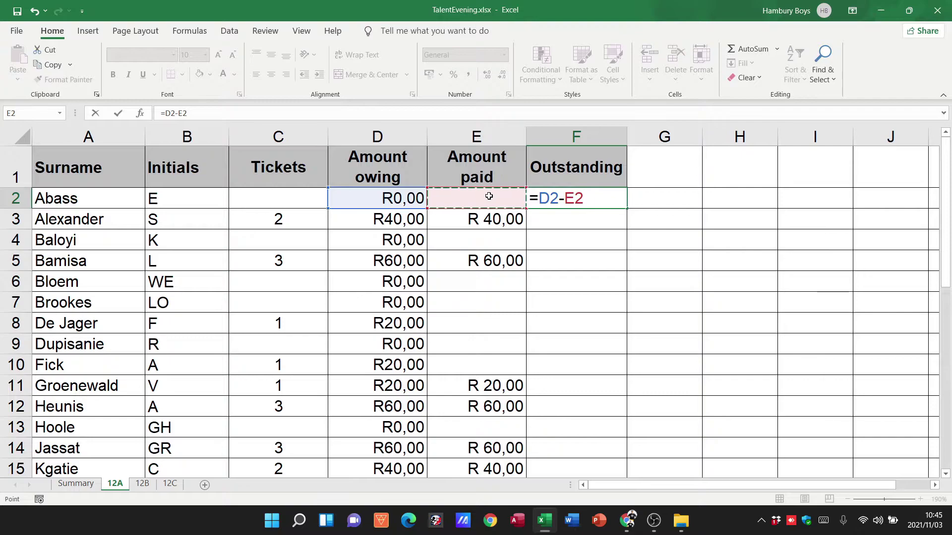
pyautogui.press('Return')
pyautogui.click(573, 198)
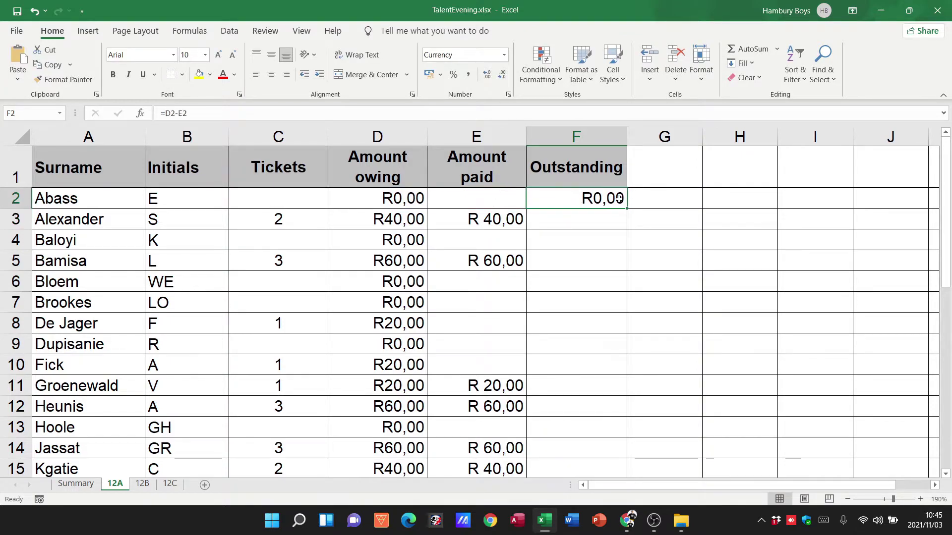
pyautogui.moveTo(627, 210); pyautogui.dragTo(626, 440)
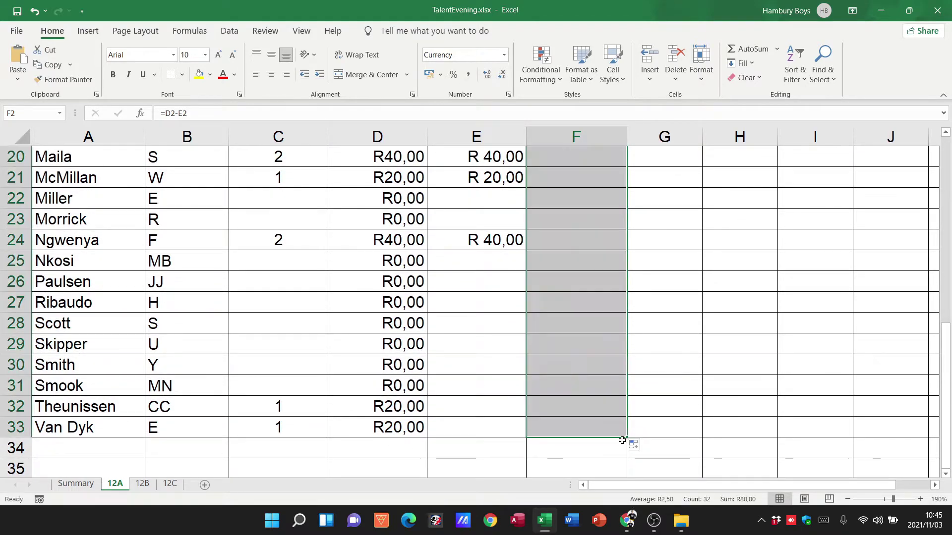
# - Type the label 'Totals' into A35 below the learner list
pyautogui.click(847, 499)
pyautogui.click(847, 499)
pyautogui.click(847, 499)
pyautogui.click(847, 499)
pyautogui.click(847, 499)
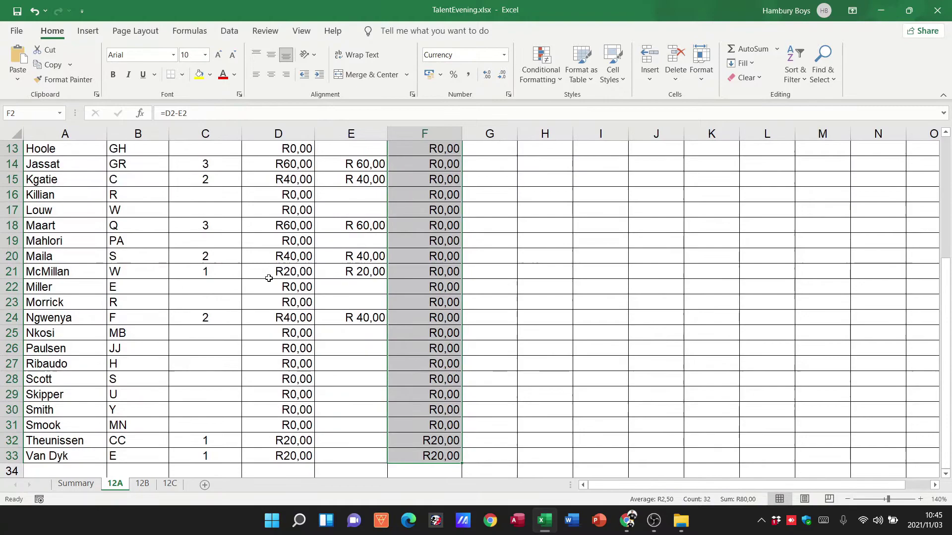
pyautogui.scroll(-2, 340, 312)
pyautogui.scroll(-2, 328, 288)
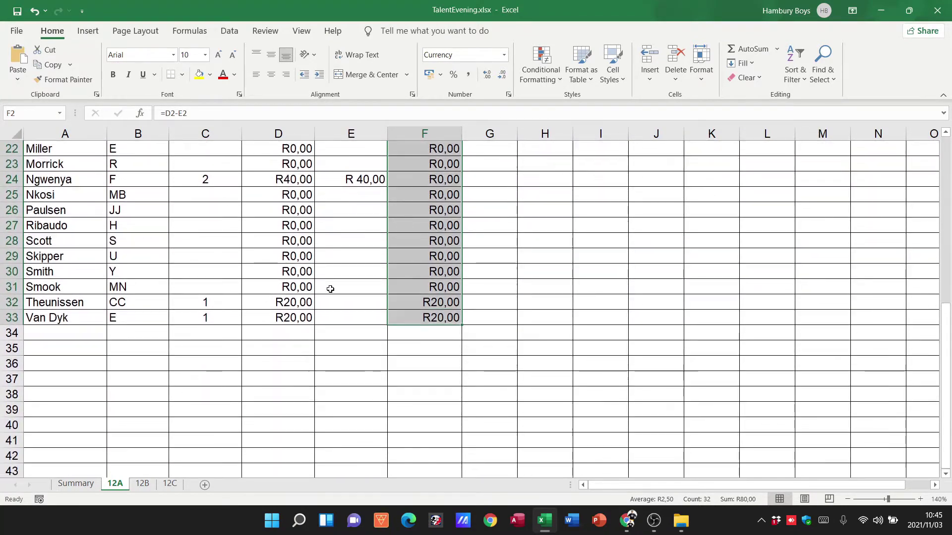
pyautogui.click(213, 338)
pyautogui.click(215, 346)
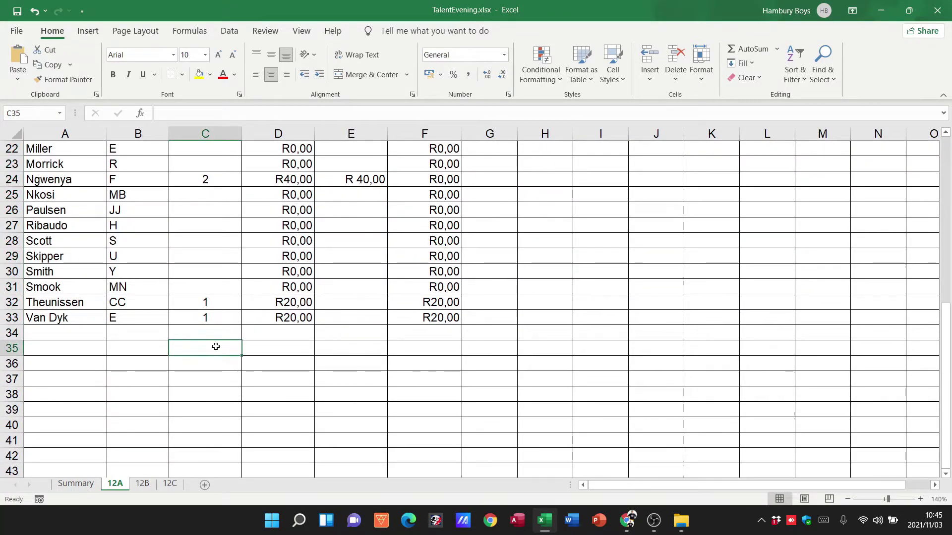
pyautogui.write('Totals')
pyautogui.press('BackSpace')
pyautogui.press('BackSpace')
pyautogui.press('BackSpace')
pyautogui.press('BackSpace')
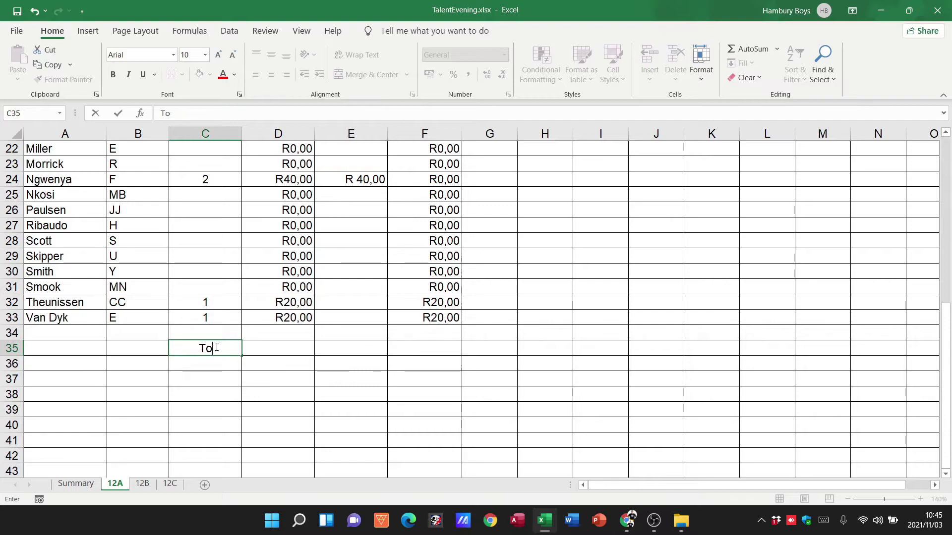
pyautogui.press('Left')
pyautogui.press('Left')
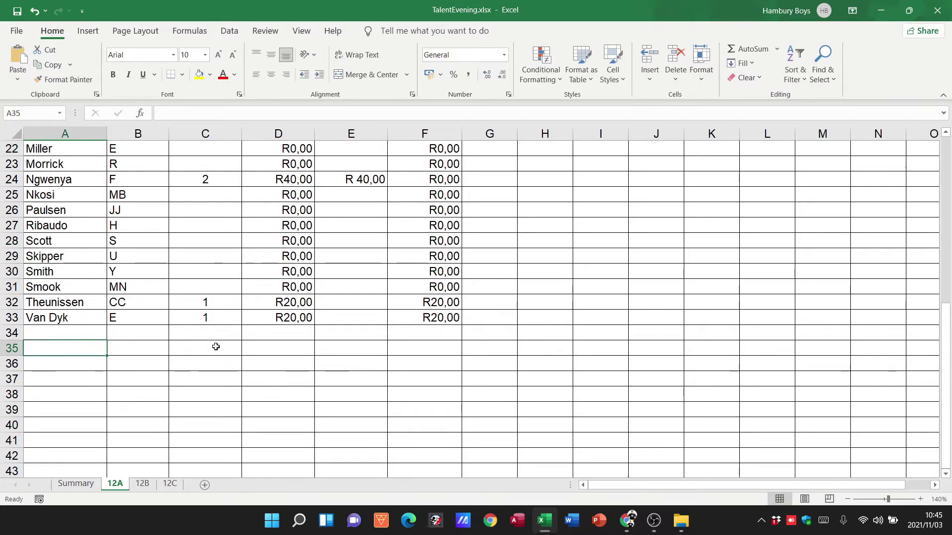
pyautogui.write('Totals')
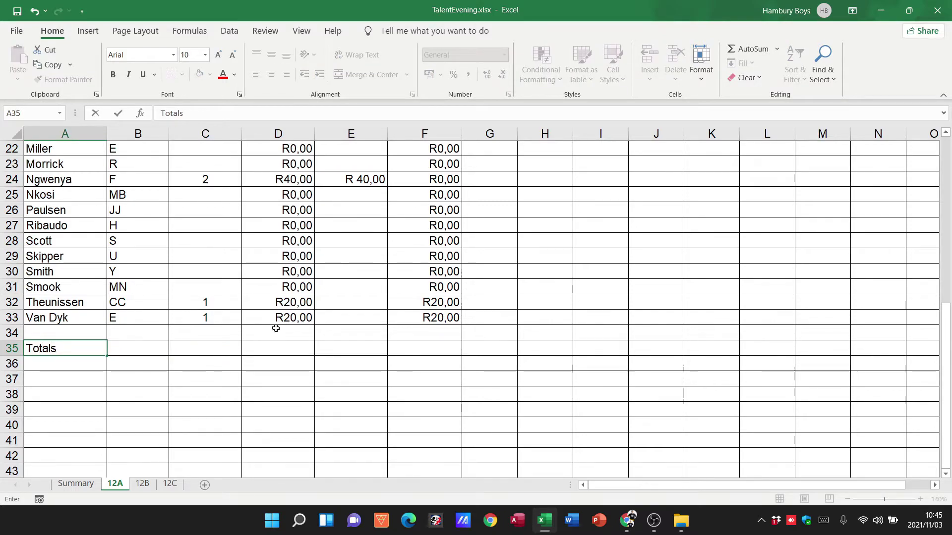
pyautogui.click(278, 410)
# - Make the A35 'Totals' label bold, yellow-filled and one font size larger
pyautogui.click(47, 350)
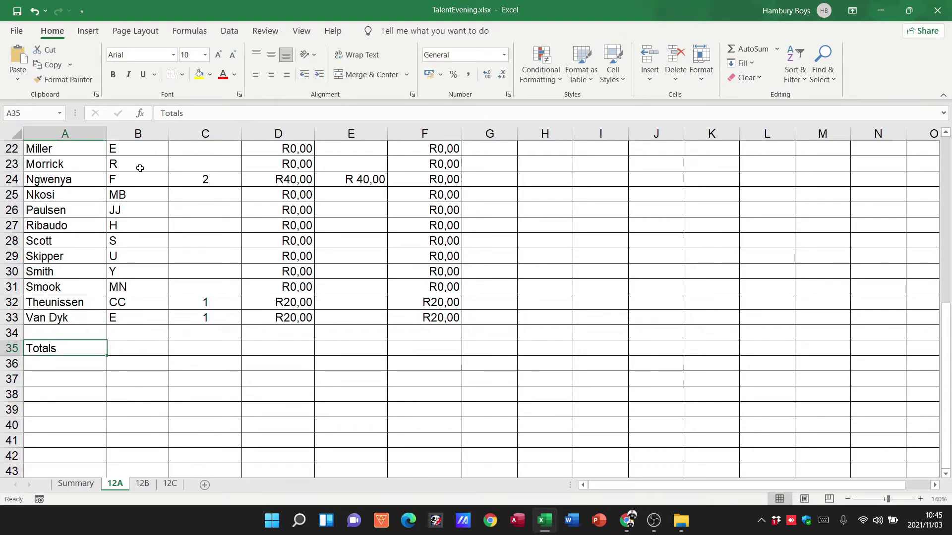
pyautogui.click(112, 75)
pyautogui.click(199, 75)
pyautogui.click(218, 56)
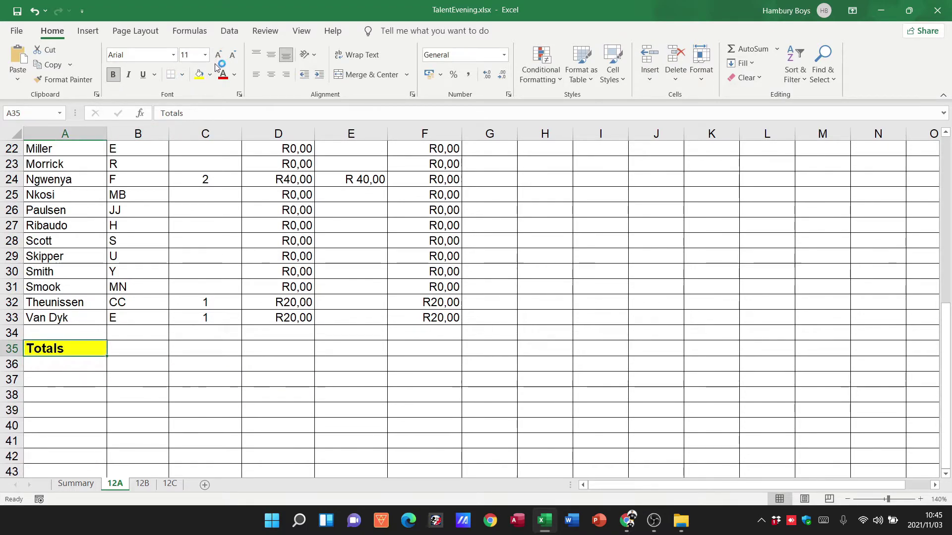
# - AutoSum D35, E35 and F35, giving R520,00 owing, R40,00 paid and R560,00 outstanding
pyautogui.click(286, 347)
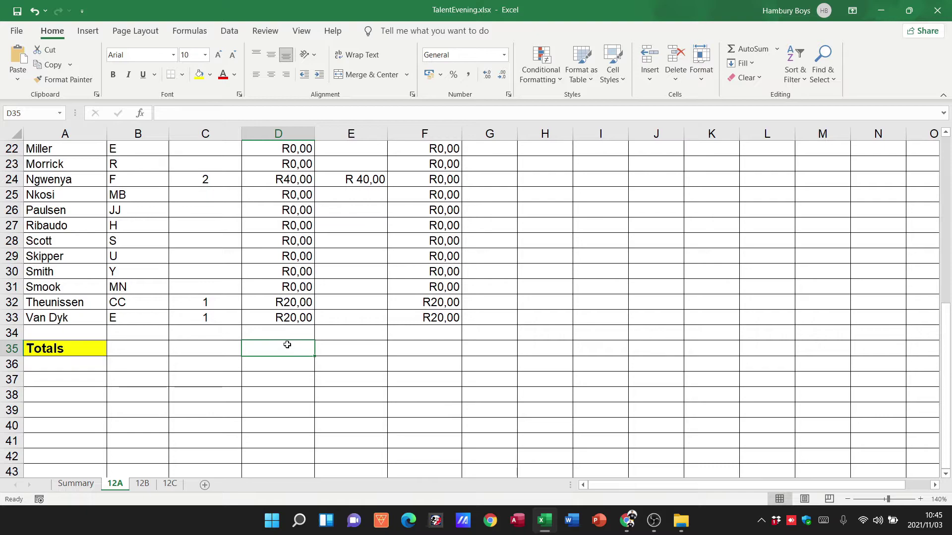
pyautogui.click(190, 31)
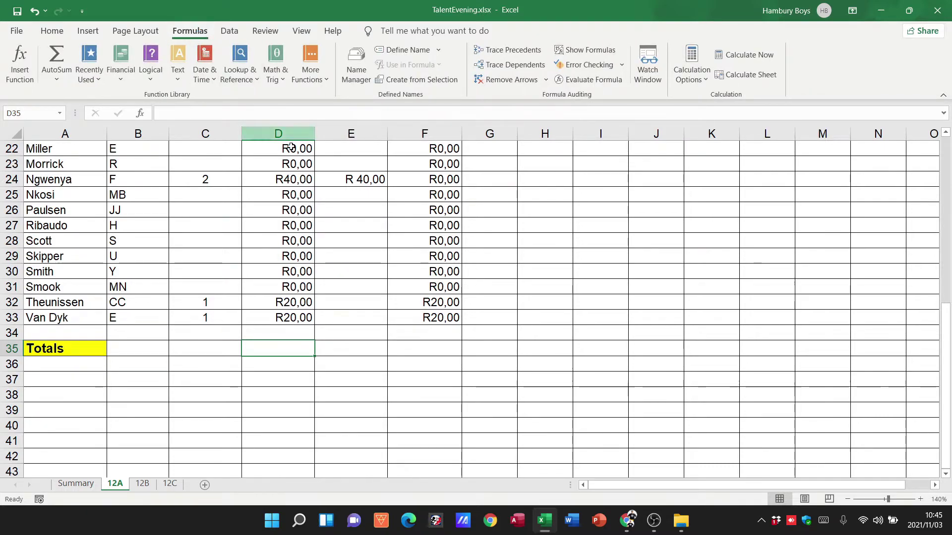
pyautogui.click(64, 60)
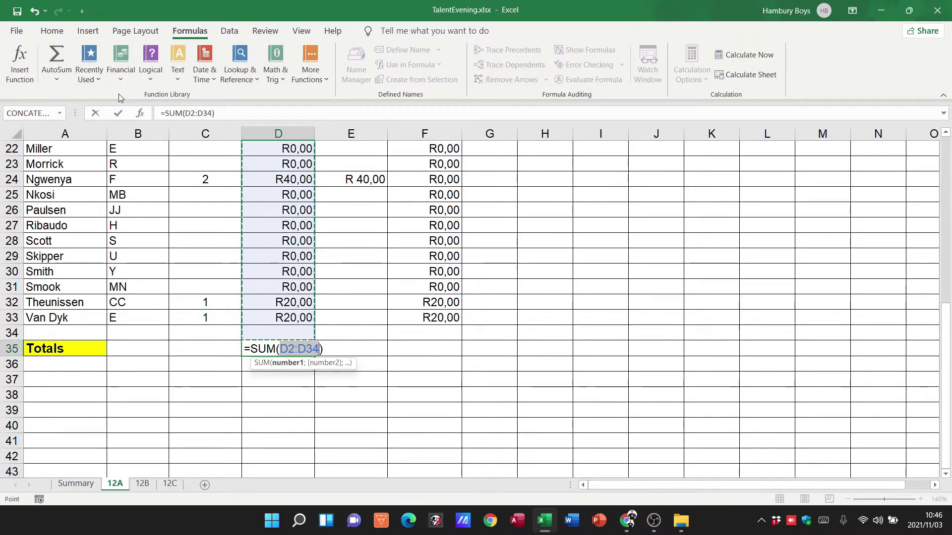
pyautogui.press('Return')
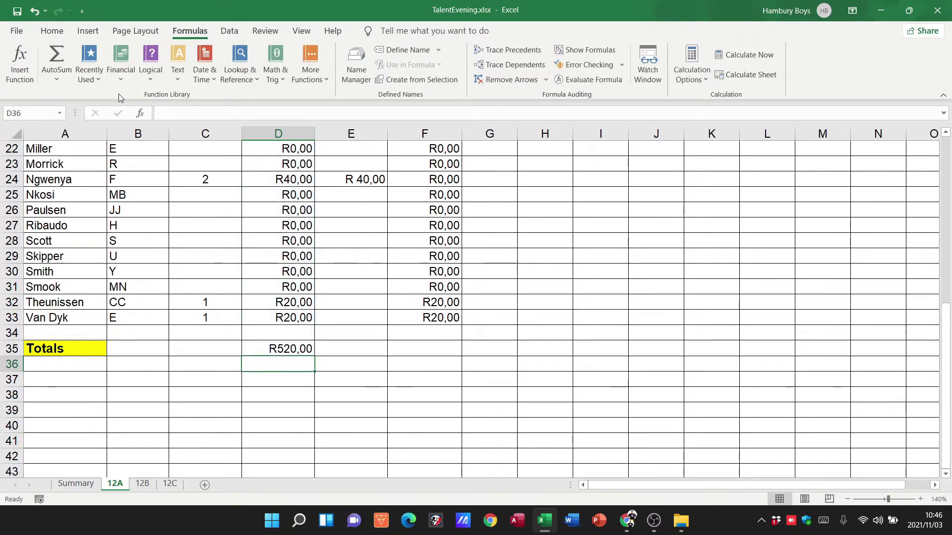
pyautogui.click(369, 345)
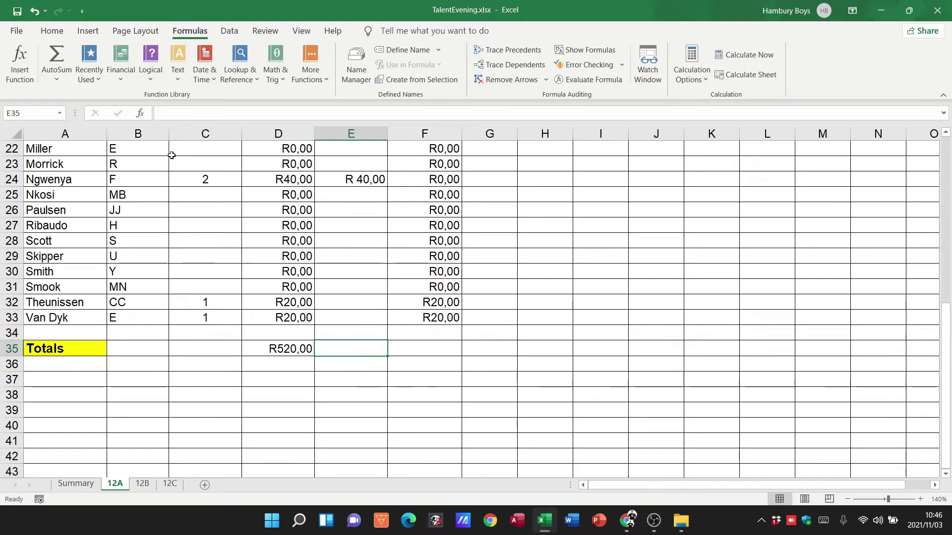
pyautogui.click(66, 61)
pyautogui.press('Return')
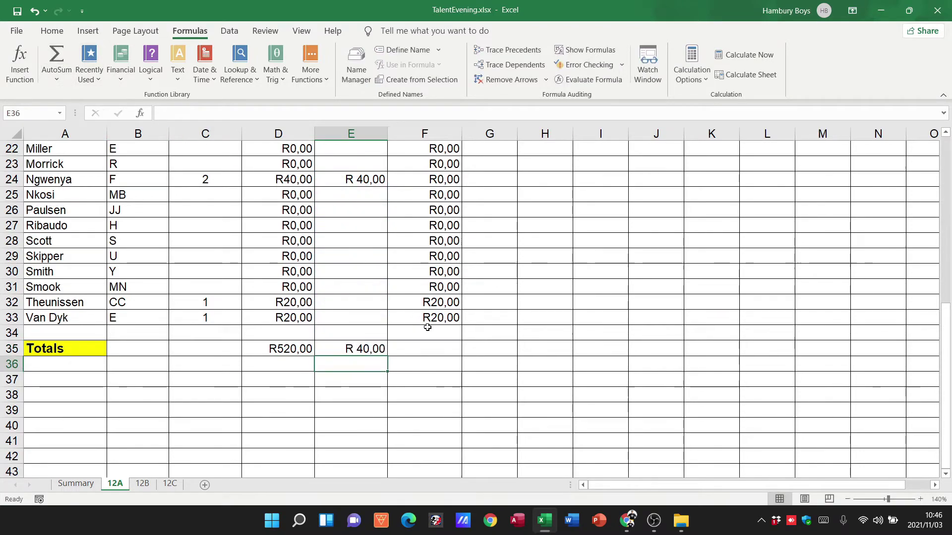
pyautogui.click(432, 347)
pyautogui.click(55, 59)
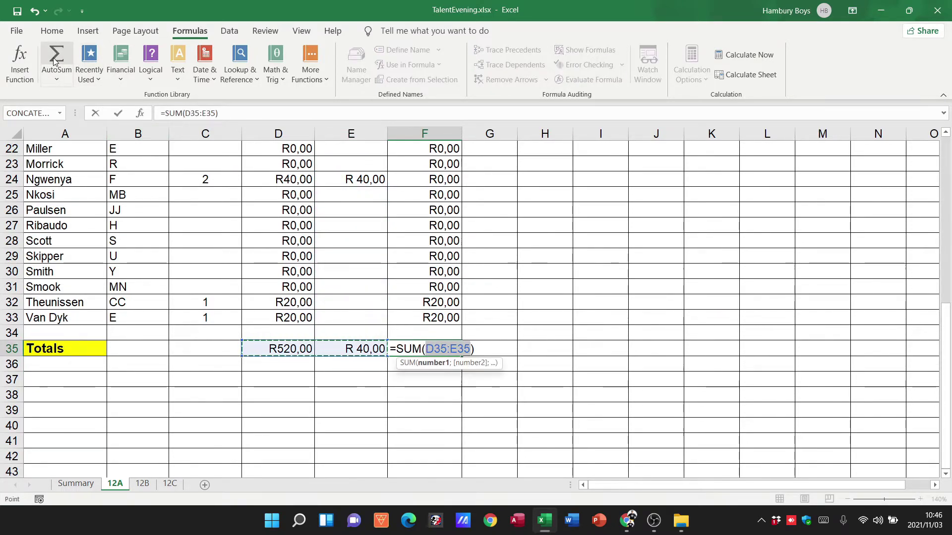
pyautogui.press('Return')
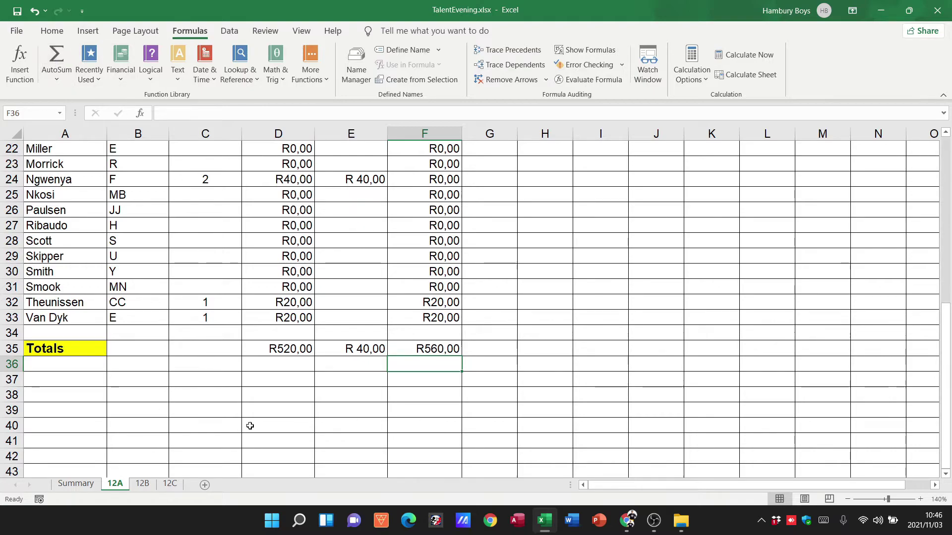
# - Zoom out to 110% to view the whole 12A table with its totals
pyautogui.scroll(5, 250, 426)
pyautogui.click(848, 498)
pyautogui.click(849, 499)
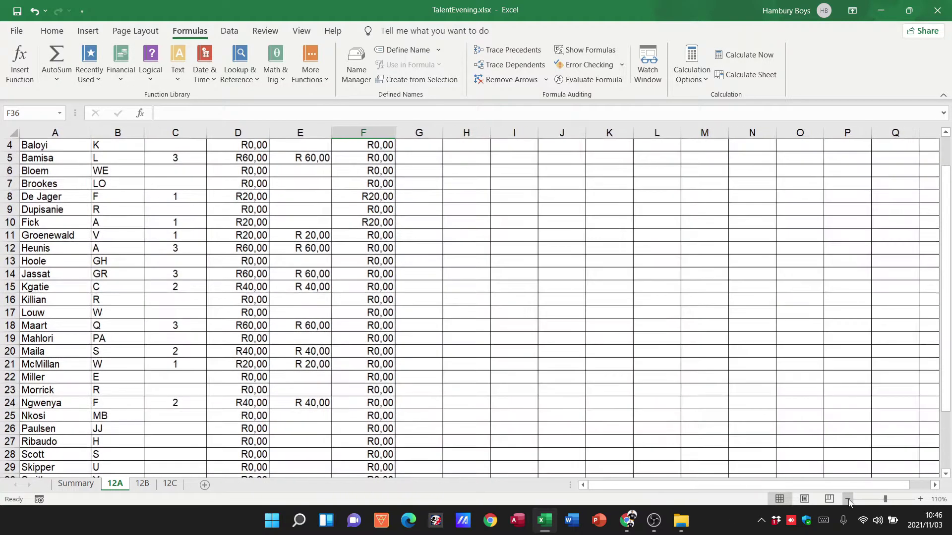
pyautogui.click(848, 499)
pyautogui.scroll(1, 246, 228)
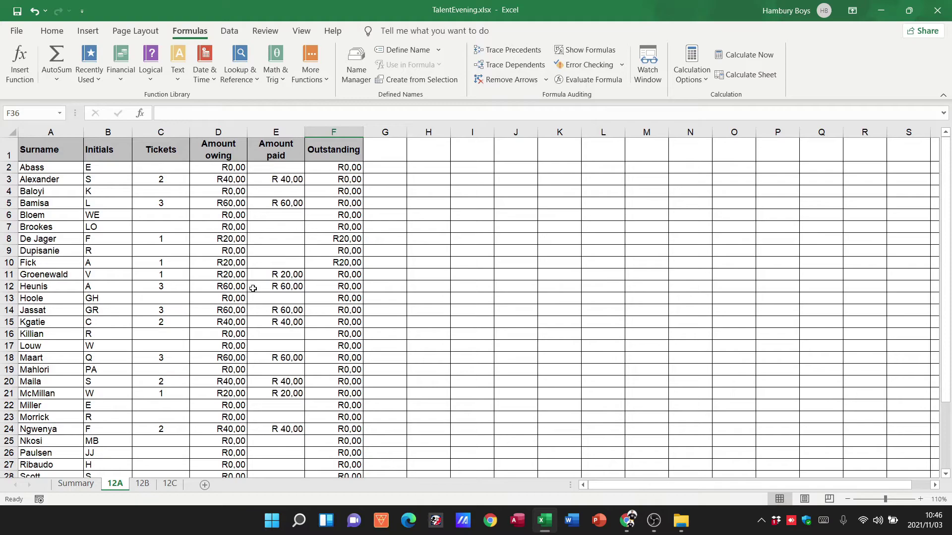
pyautogui.scroll(-7, 253, 288)
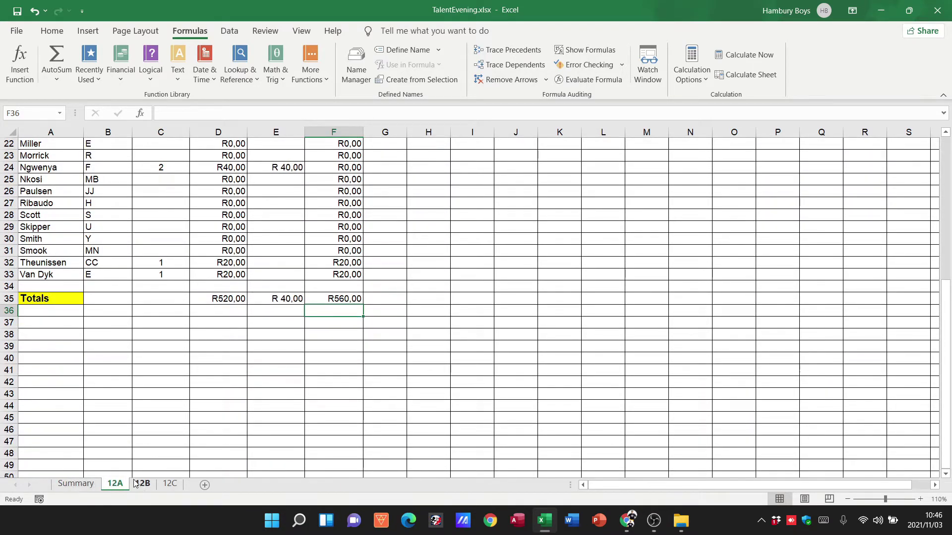
pyautogui.click(76, 483)
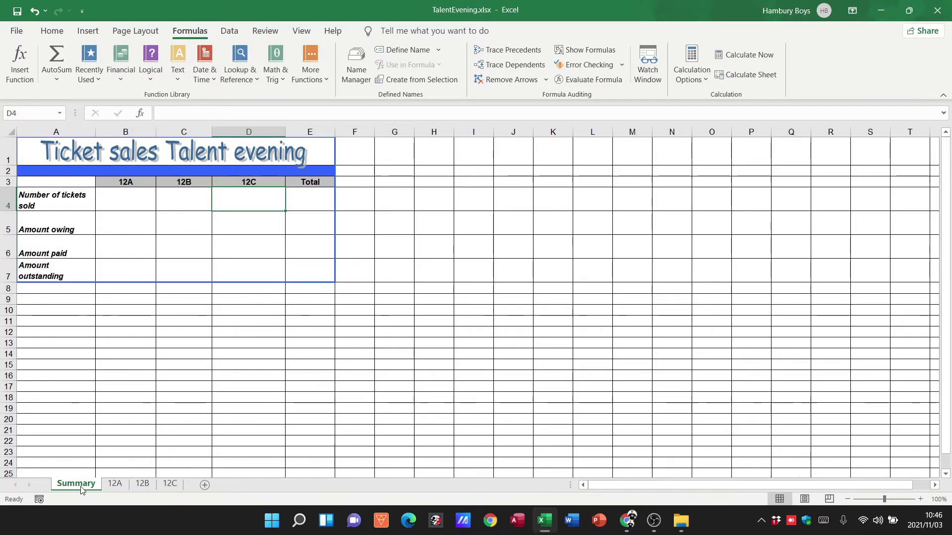
pyautogui.click(139, 193)
pyautogui.click(920, 499)
pyautogui.click(920, 499)
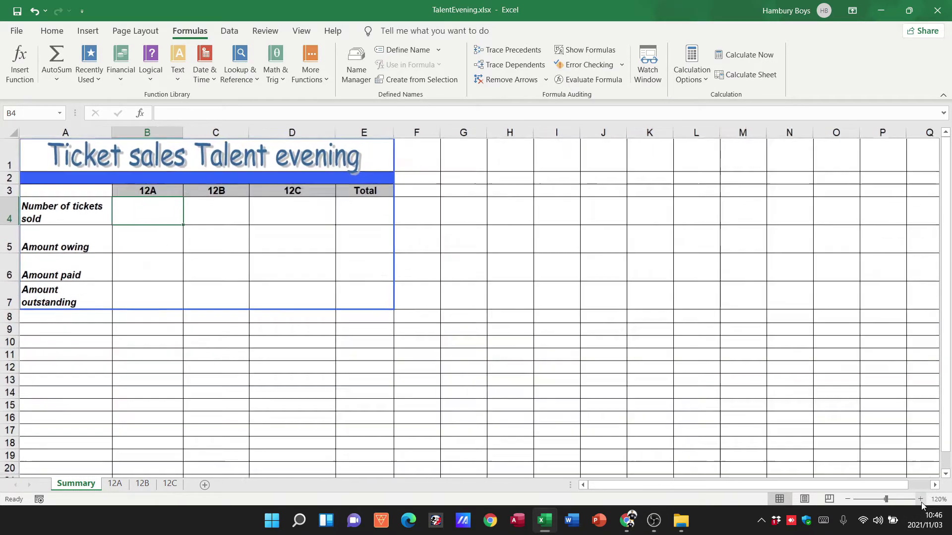
pyautogui.click(920, 499)
pyautogui.click(920, 499)
pyautogui.click(920, 499)
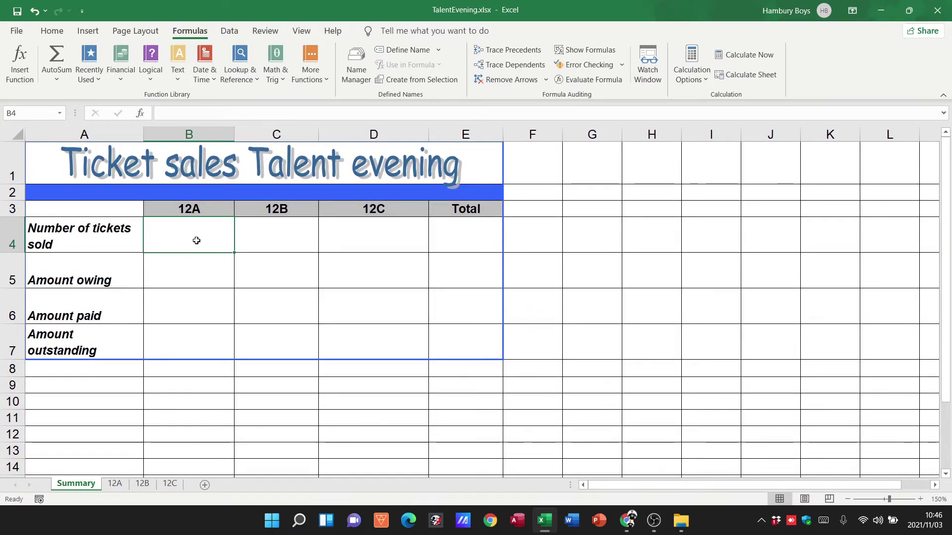
pyautogui.click(114, 277)
pyautogui.click(170, 275)
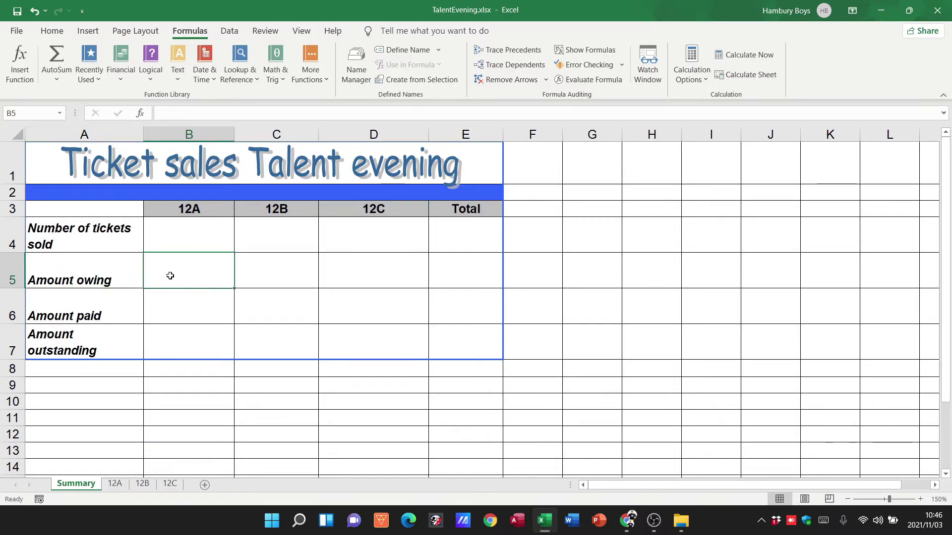
pyautogui.click(117, 314)
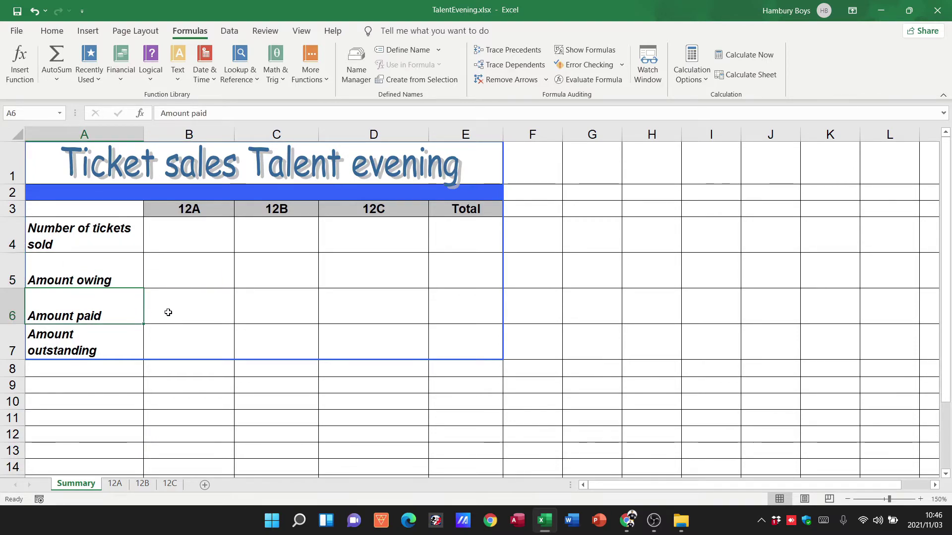
pyautogui.click(169, 311)
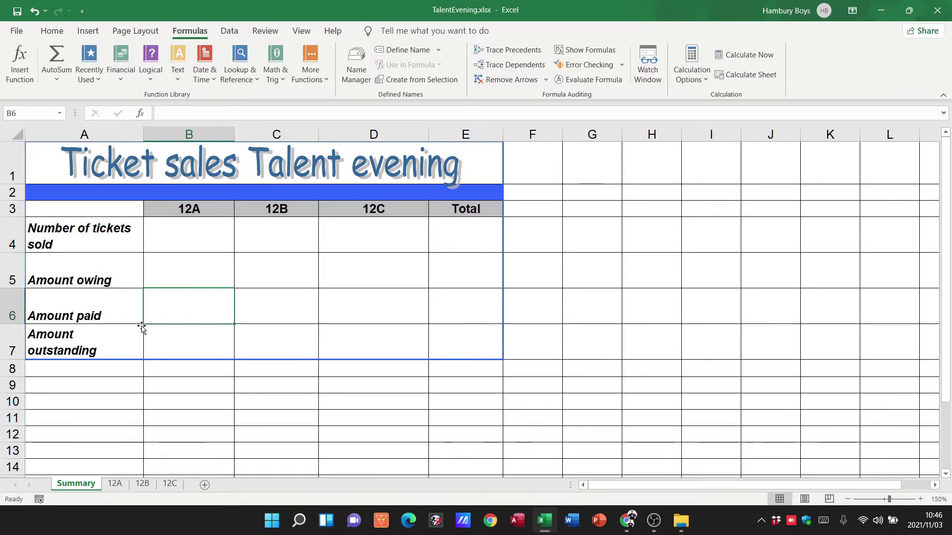
pyautogui.click(96, 340)
pyautogui.click(166, 340)
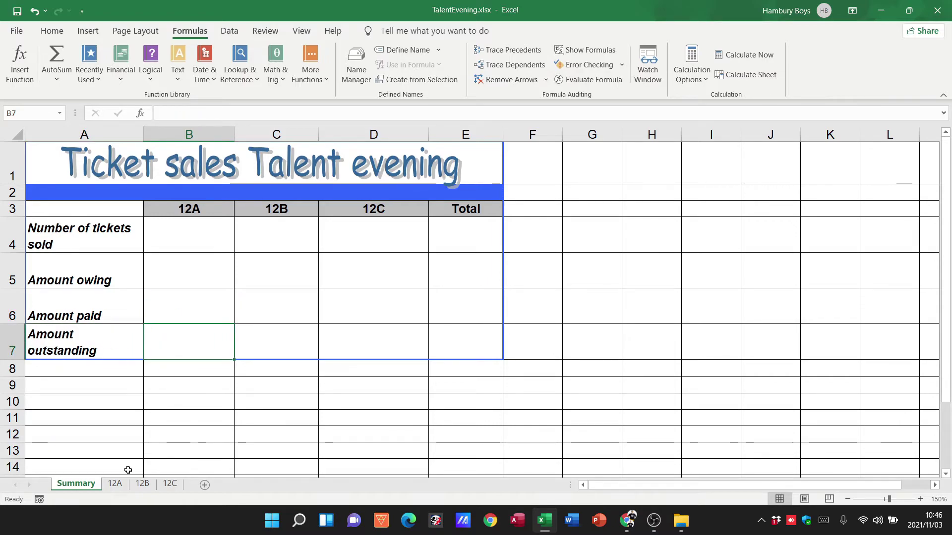
pyautogui.click(116, 484)
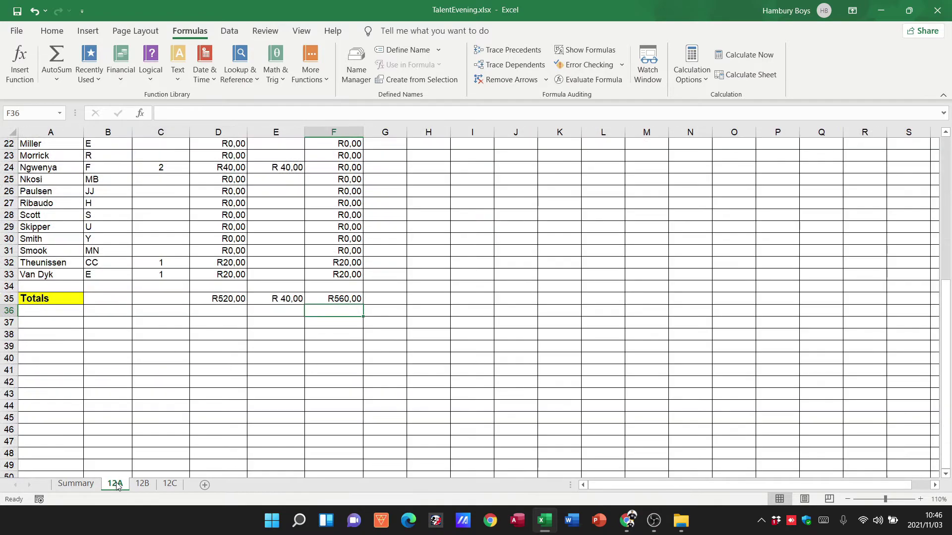
# - Sum the tickets in C35, widening the SUM range to cover the column through C34 for 26
pyautogui.click(163, 296)
pyautogui.click(56, 58)
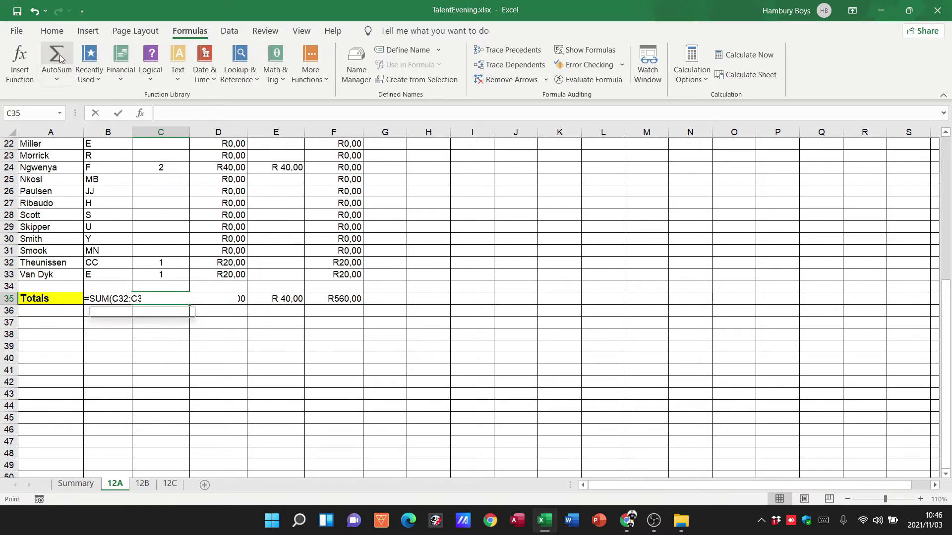
pyautogui.press('Return')
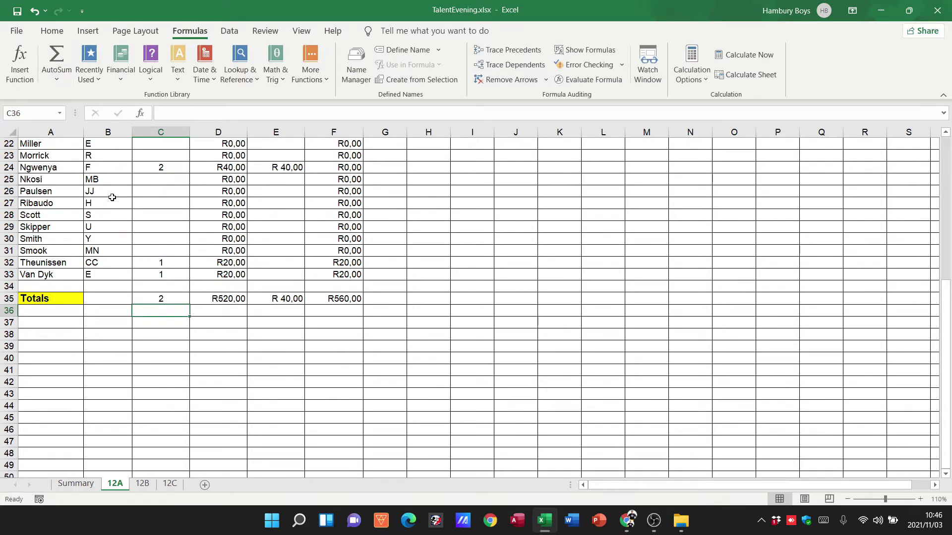
pyautogui.scroll(4, 156, 266)
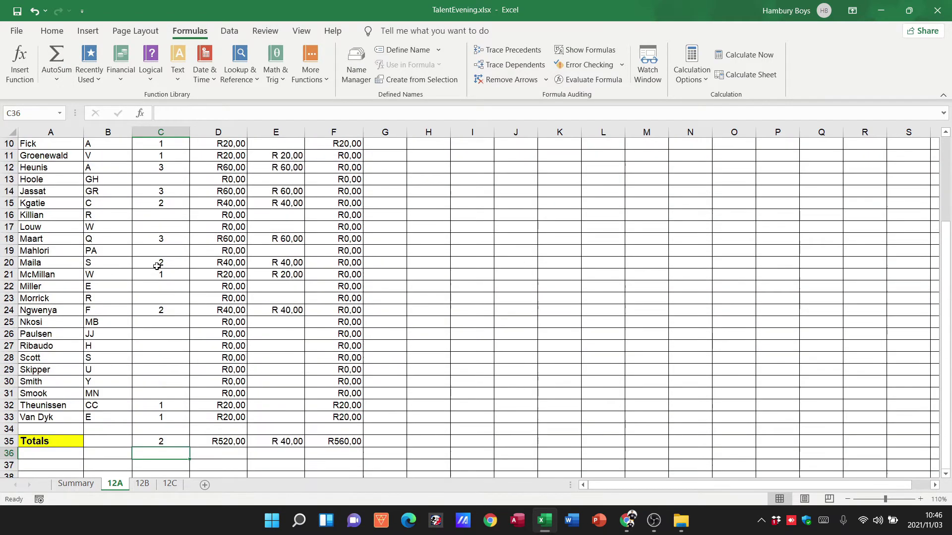
pyautogui.click(167, 439)
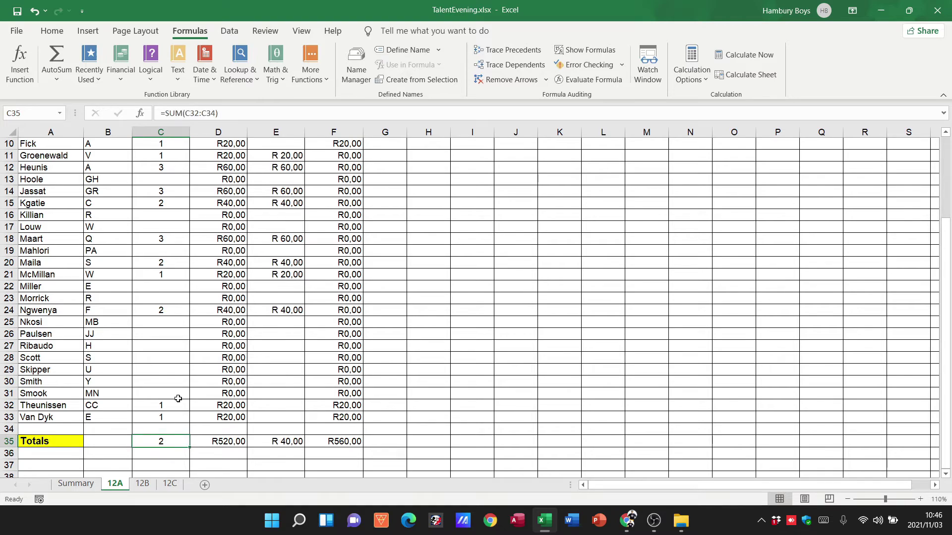
pyautogui.click(57, 57)
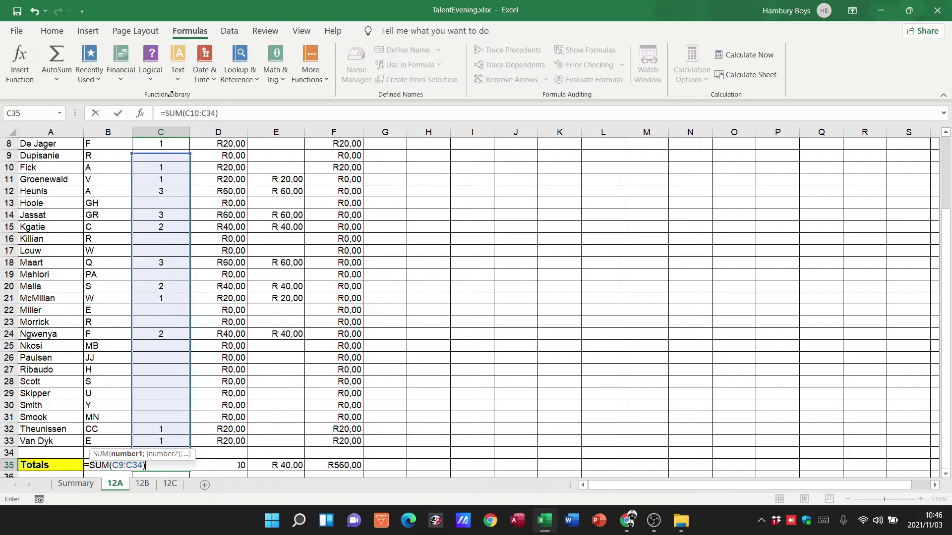
pyautogui.moveTo(170, 93); pyautogui.dragTo(179, 167)
pyautogui.press('Return')
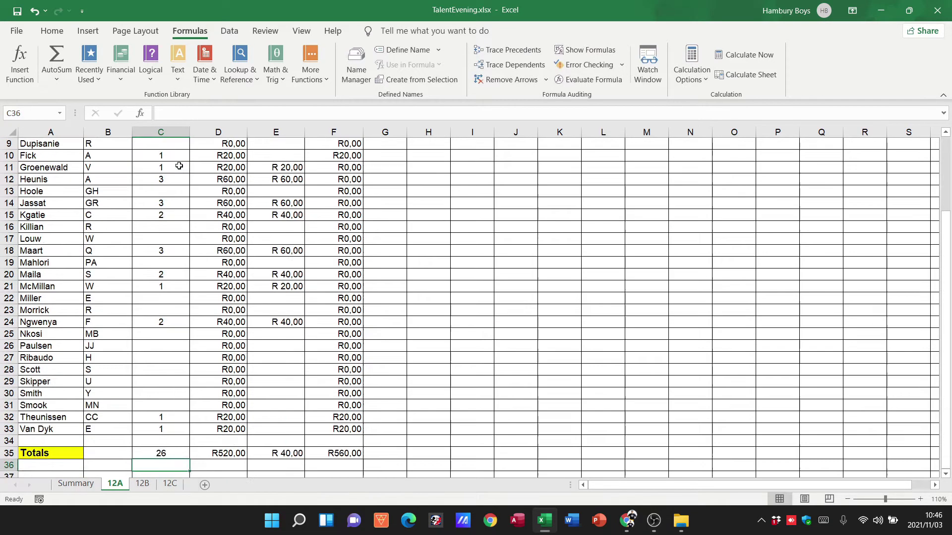
pyautogui.scroll(-2, 171, 379)
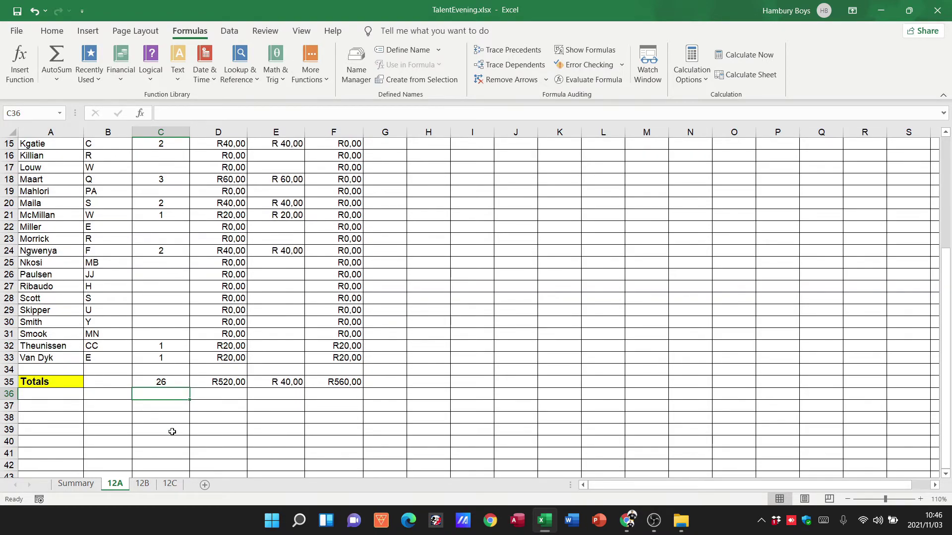
# - Select Summary's B4 and check the 12A tickets total formula in C35
pyautogui.click(92, 485)
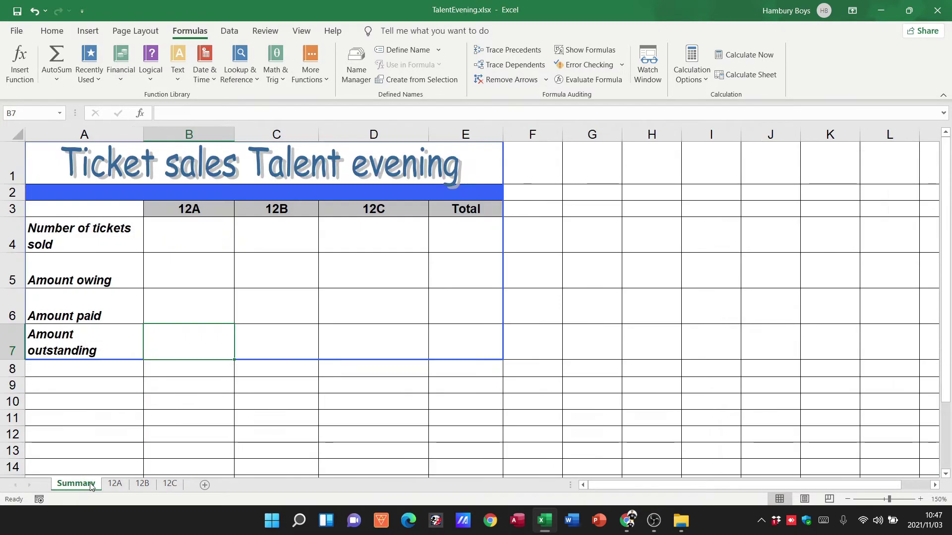
pyautogui.click(83, 239)
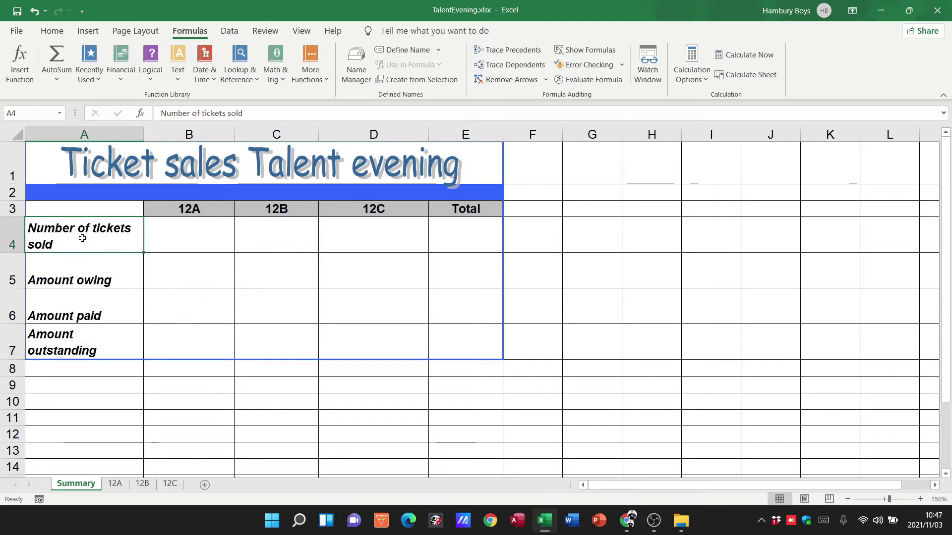
pyautogui.click(178, 231)
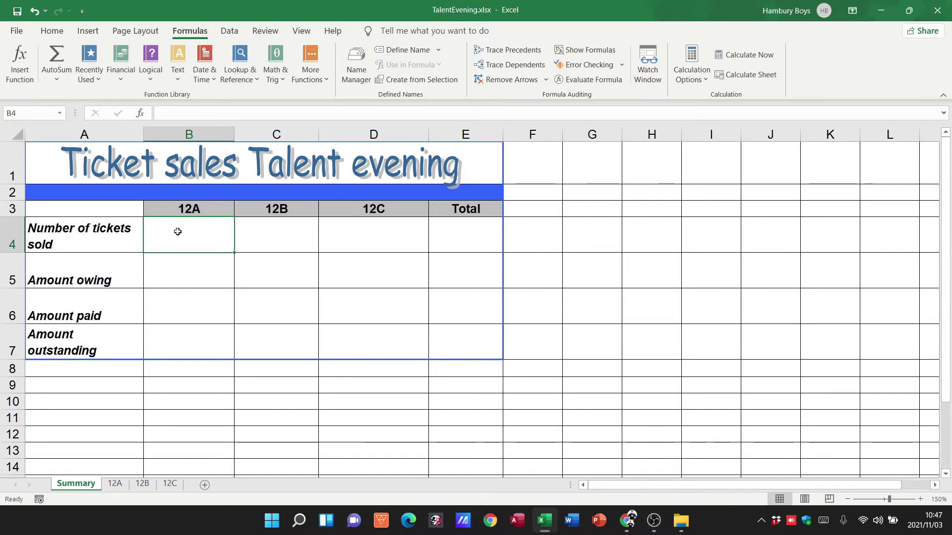
pyautogui.click(115, 484)
pyautogui.click(164, 383)
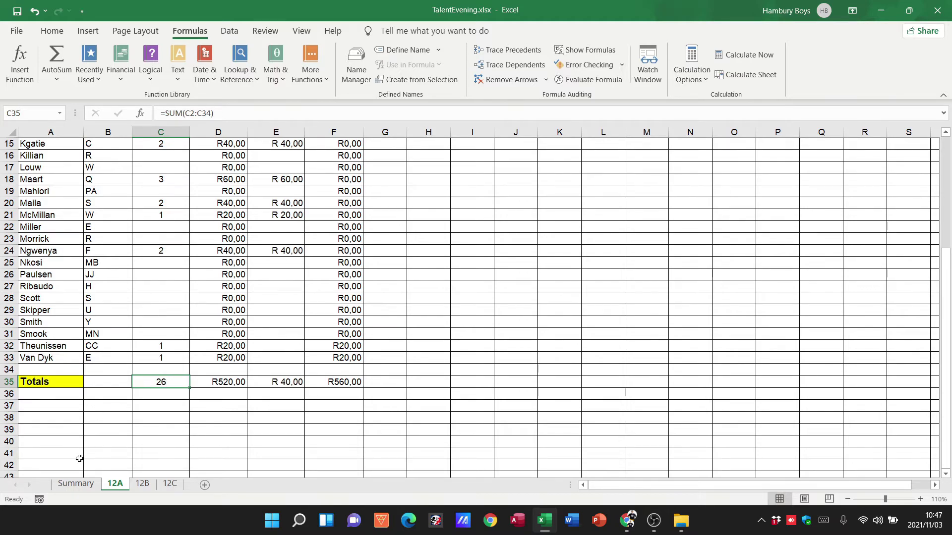
pyautogui.click(75, 484)
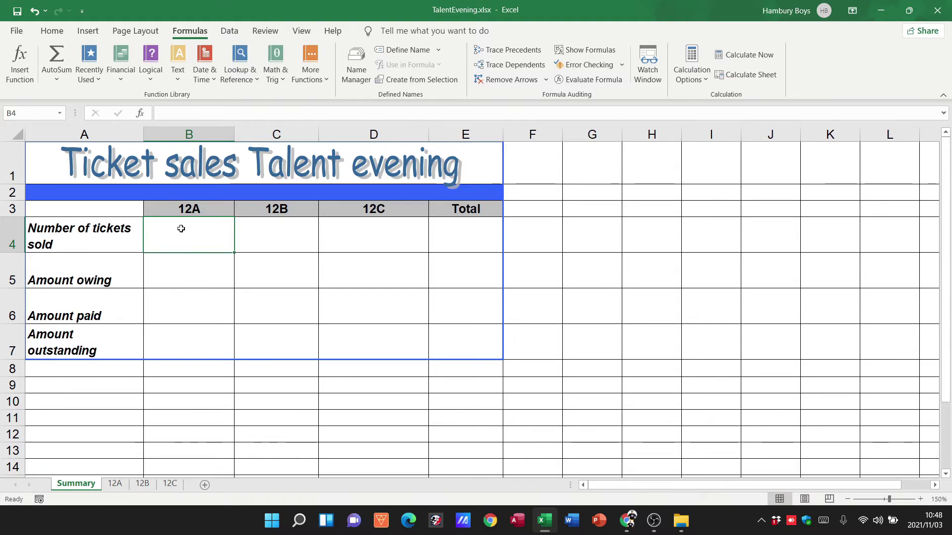
# - Enter =SUM referencing 12A's C35 in B4, showing 26 tickets sold
pyautogui.write('=sum(')
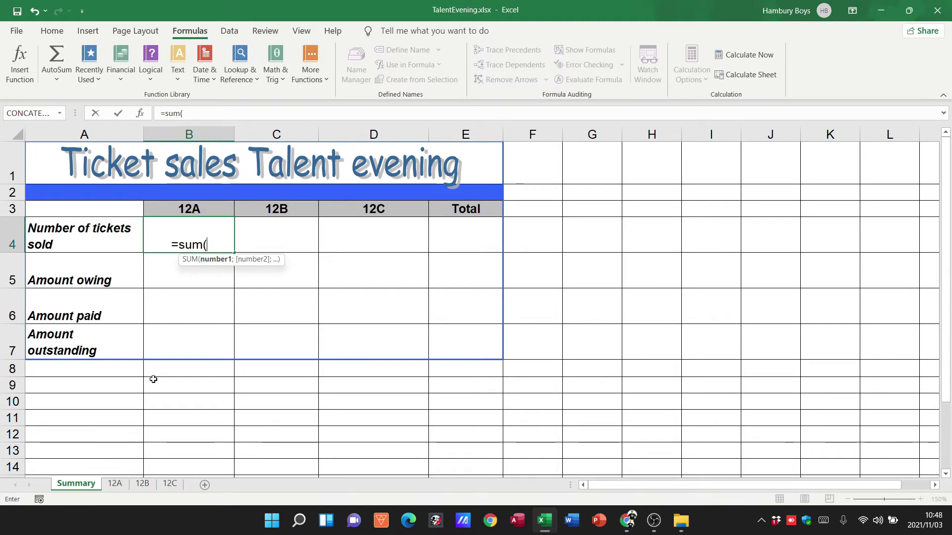
pyautogui.click(115, 484)
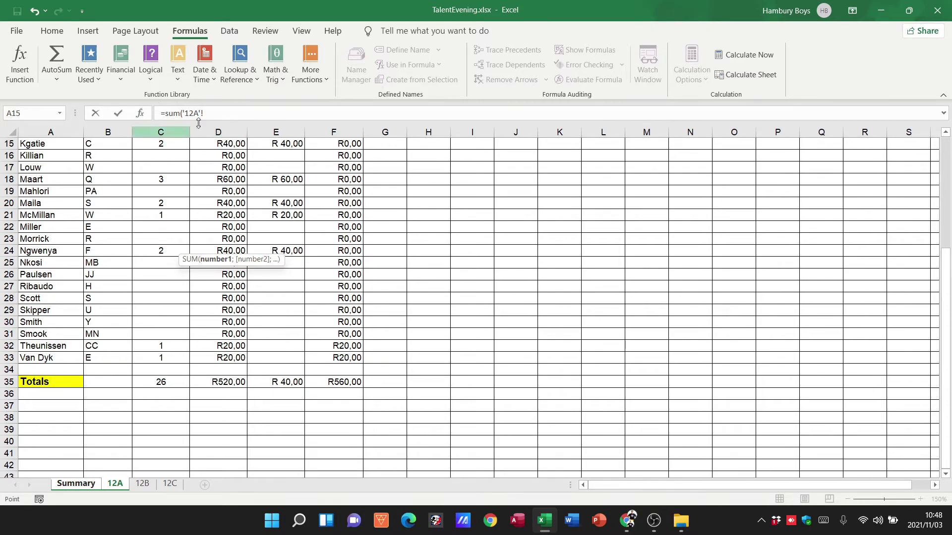
pyautogui.click(164, 382)
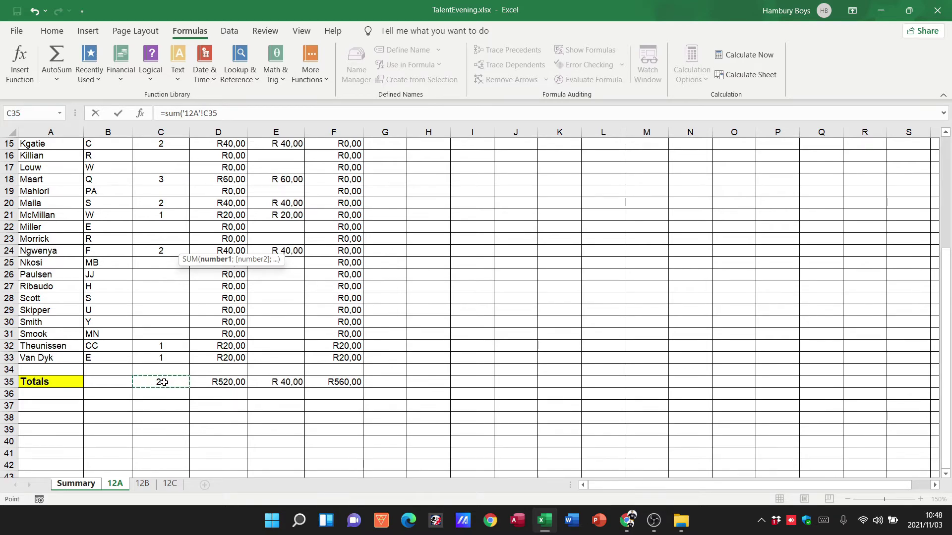
pyautogui.press('Return')
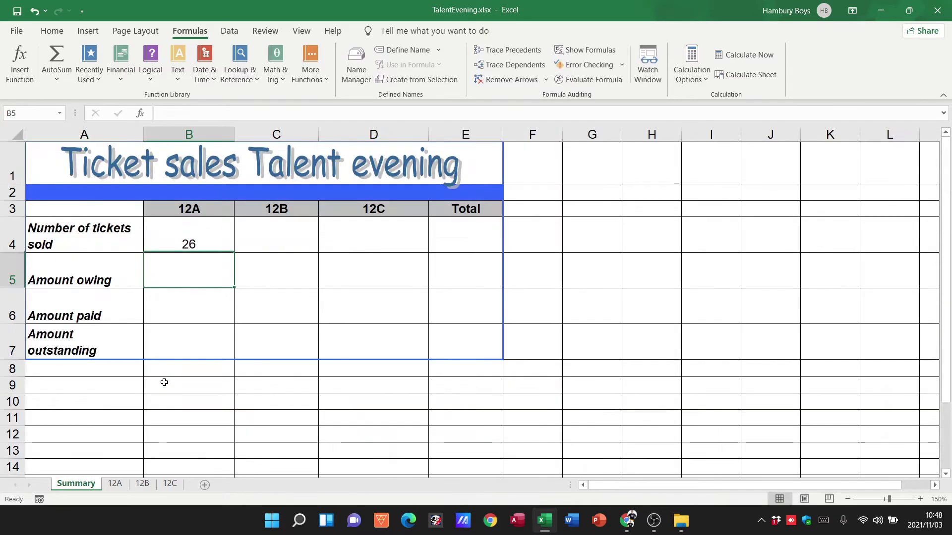
pyautogui.click(211, 245)
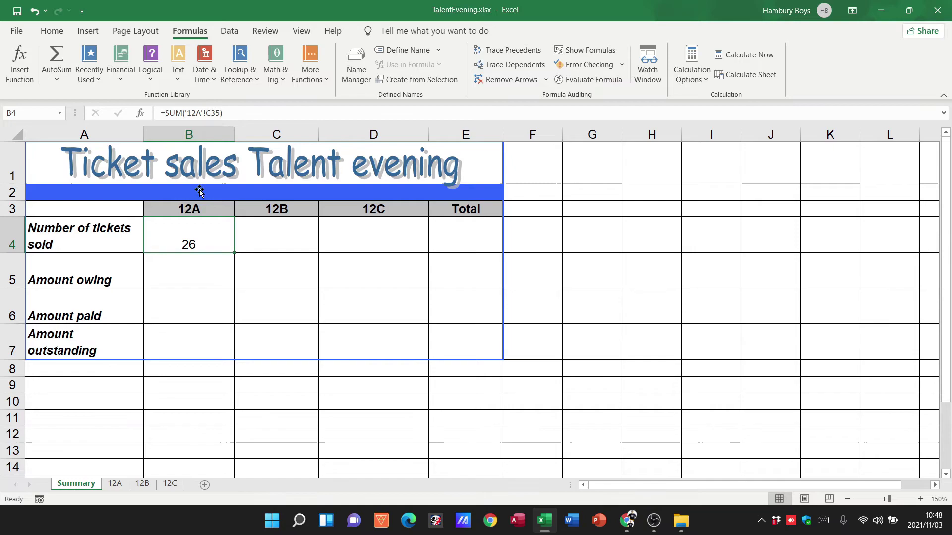
pyautogui.click(116, 484)
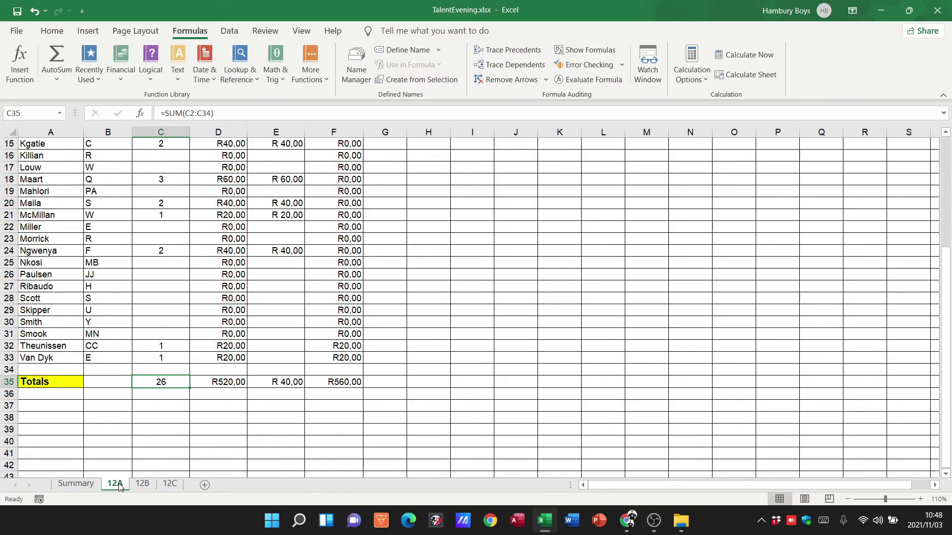
pyautogui.click(168, 334)
pyautogui.write('1')
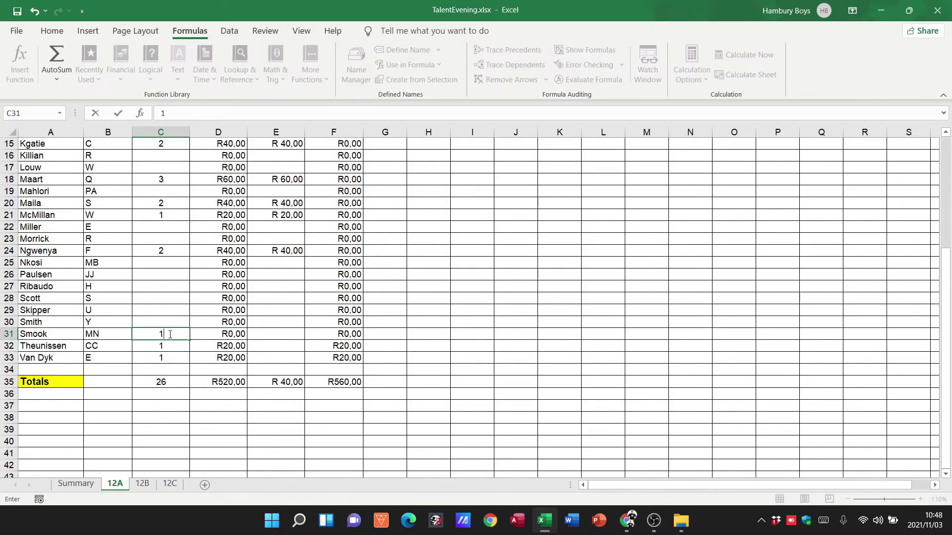
pyautogui.click(172, 417)
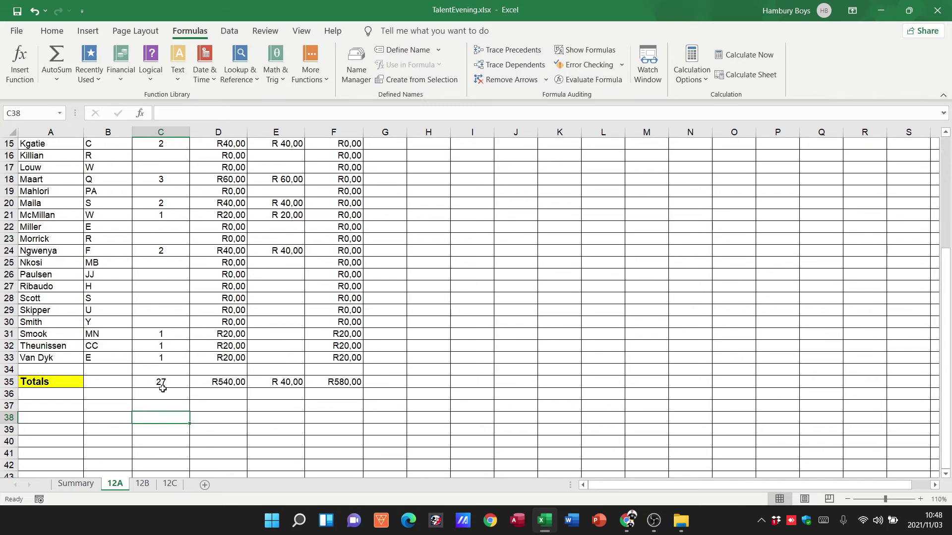
pyautogui.click(87, 489)
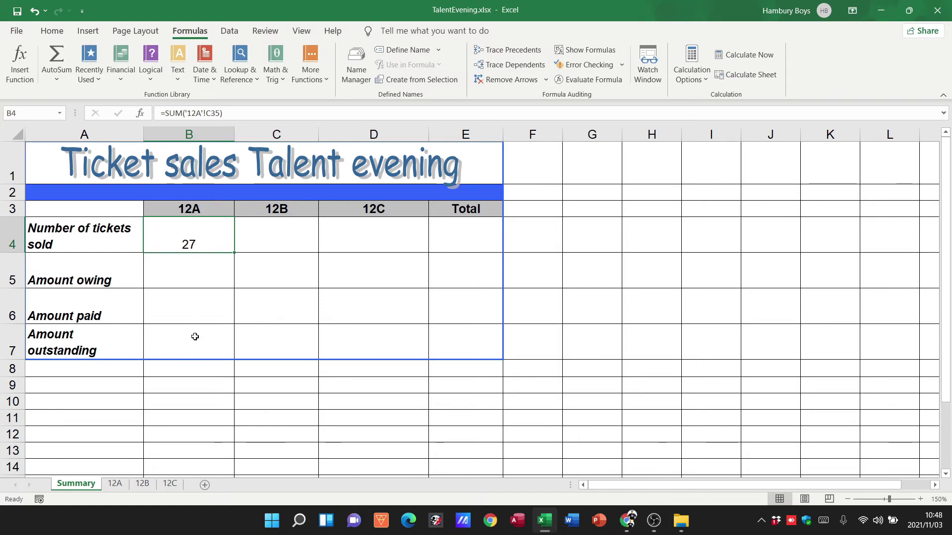
pyautogui.click(116, 484)
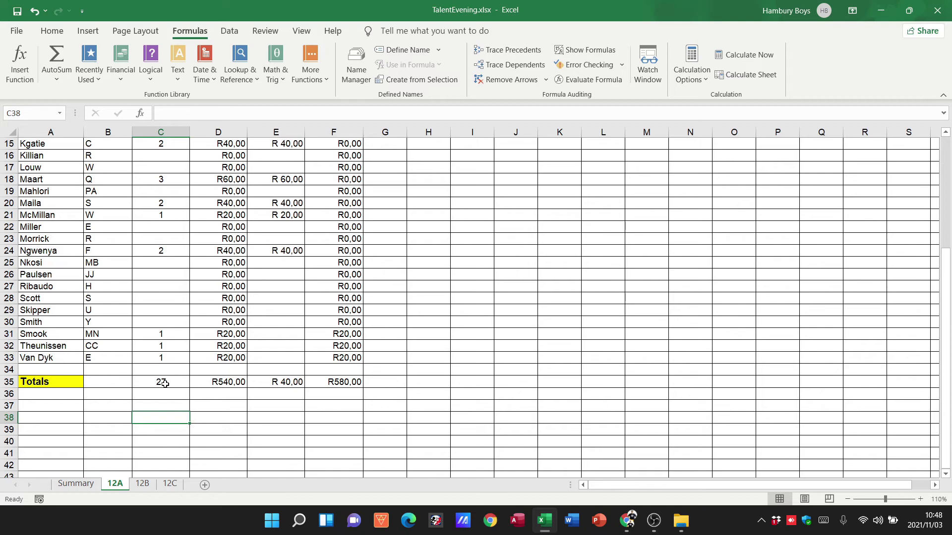
pyautogui.click(169, 341)
pyautogui.click(169, 331)
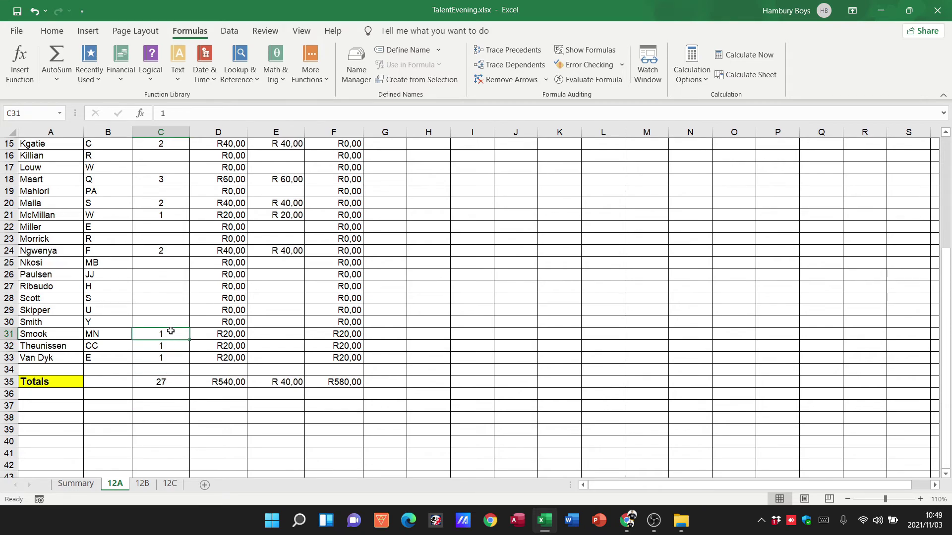
pyautogui.press('Delete')
pyautogui.click(76, 484)
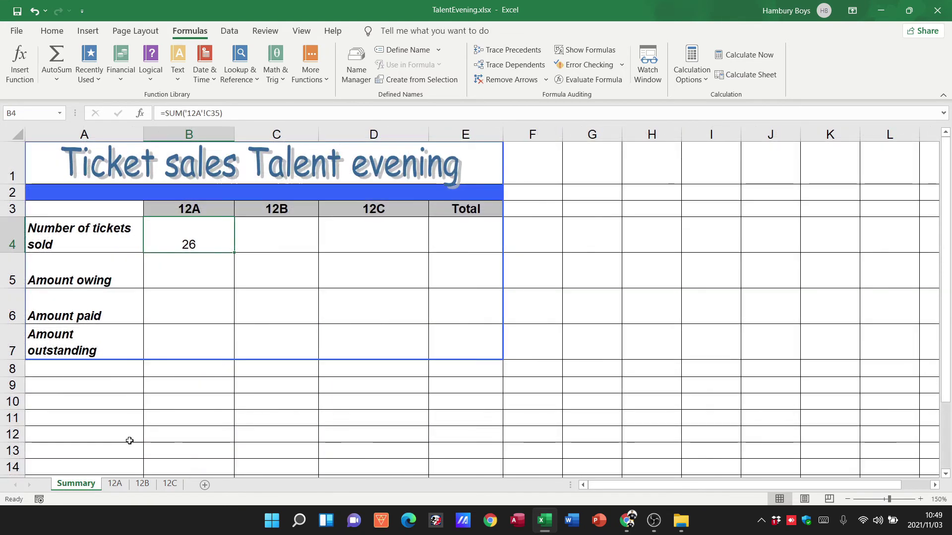
# - Enter =SUM referencing 12A's D35 in Summary B5, showing 520 owing
pyautogui.click(182, 283)
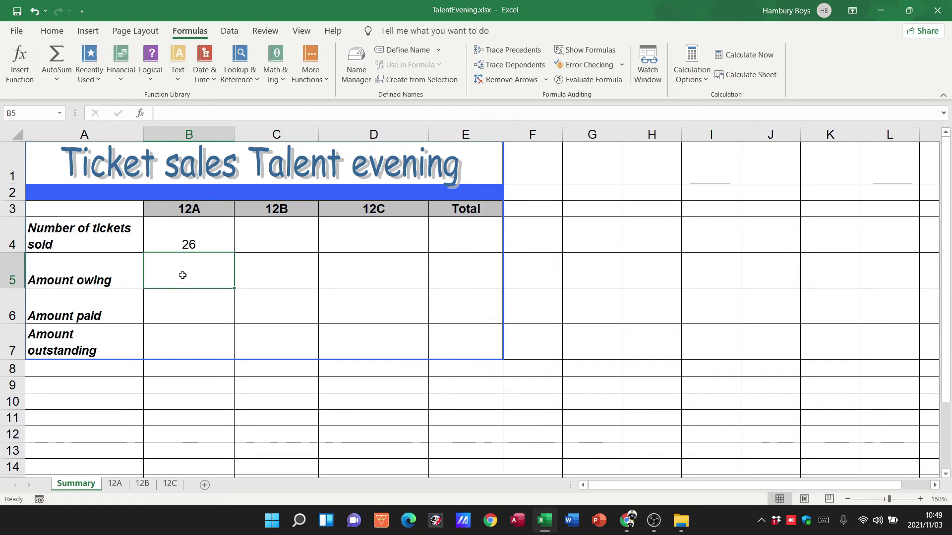
pyautogui.write('=sum(')
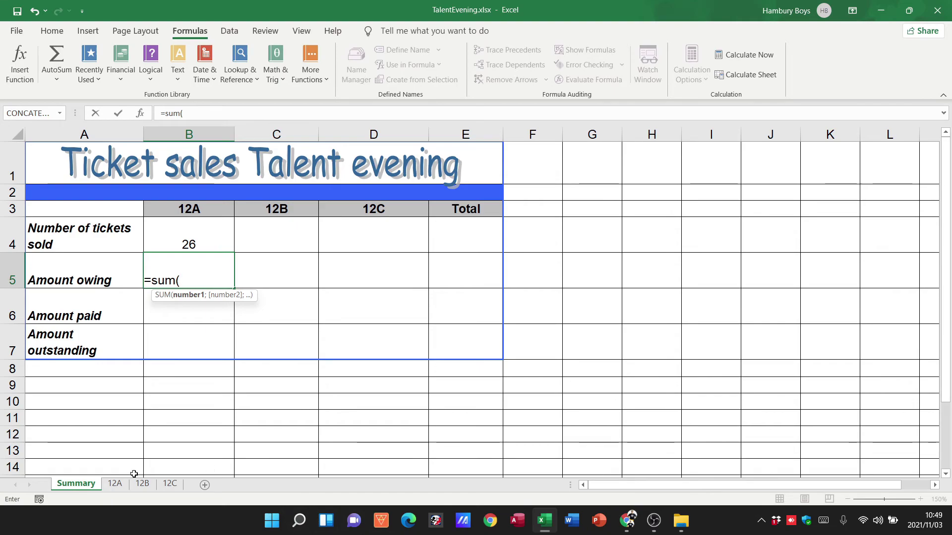
pyautogui.click(116, 484)
pyautogui.scroll(5, 229, 270)
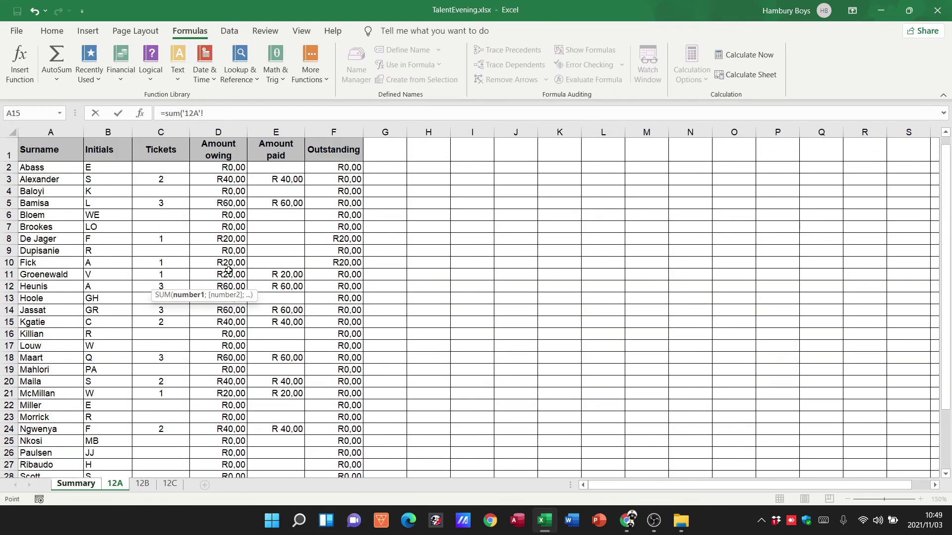
pyautogui.scroll(-5, 235, 300)
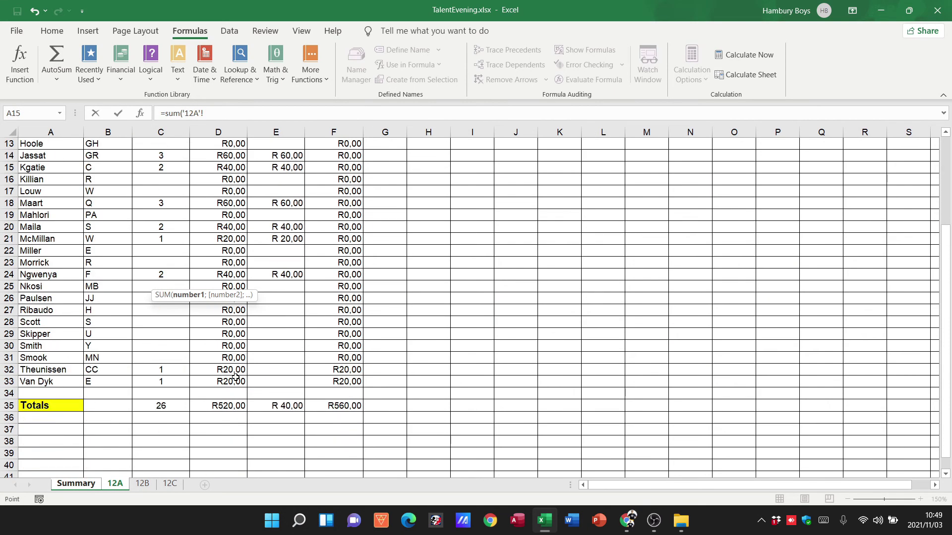
pyautogui.click(233, 374)
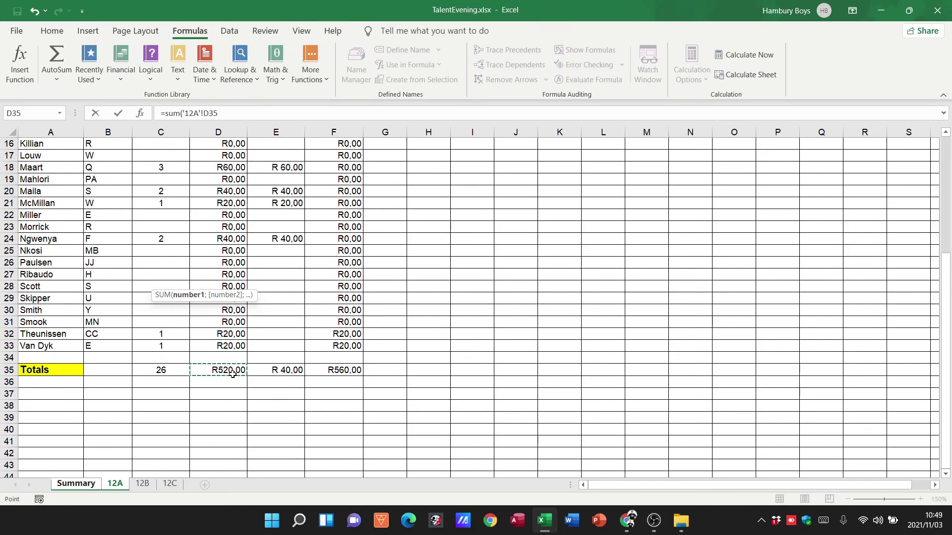
pyautogui.press('Return')
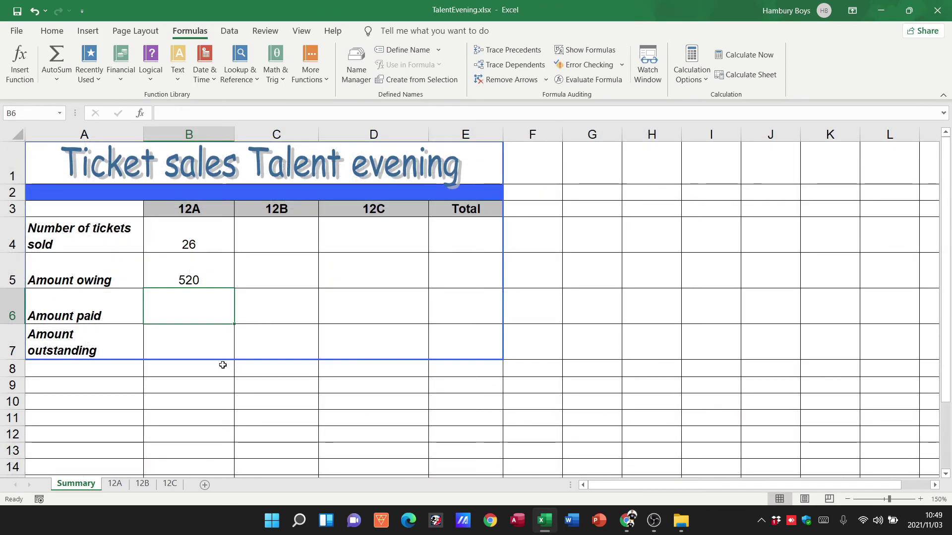
# - Enter 3 tickets in 12A's C33, then confirm Summary shows 28 tickets and 560 owing
pyautogui.click(112, 484)
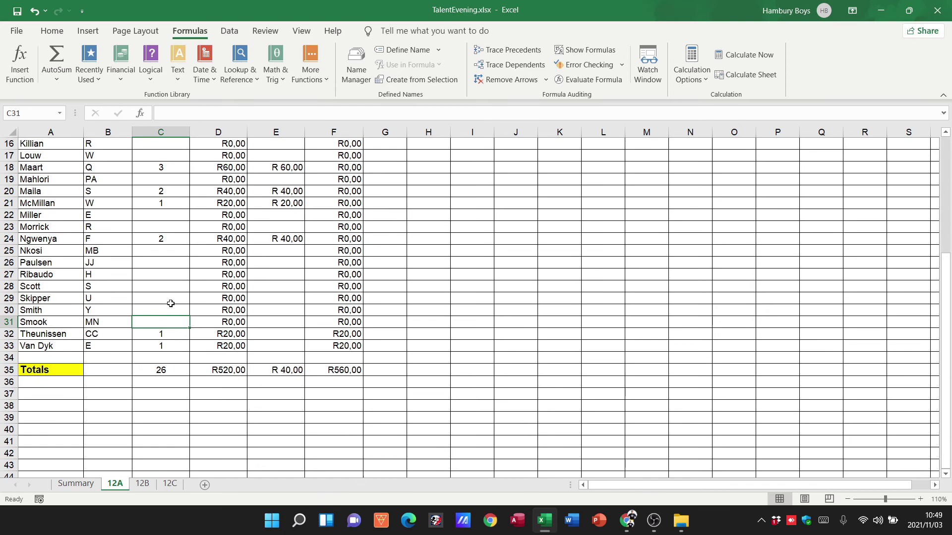
pyautogui.click(166, 347)
pyautogui.write('3')
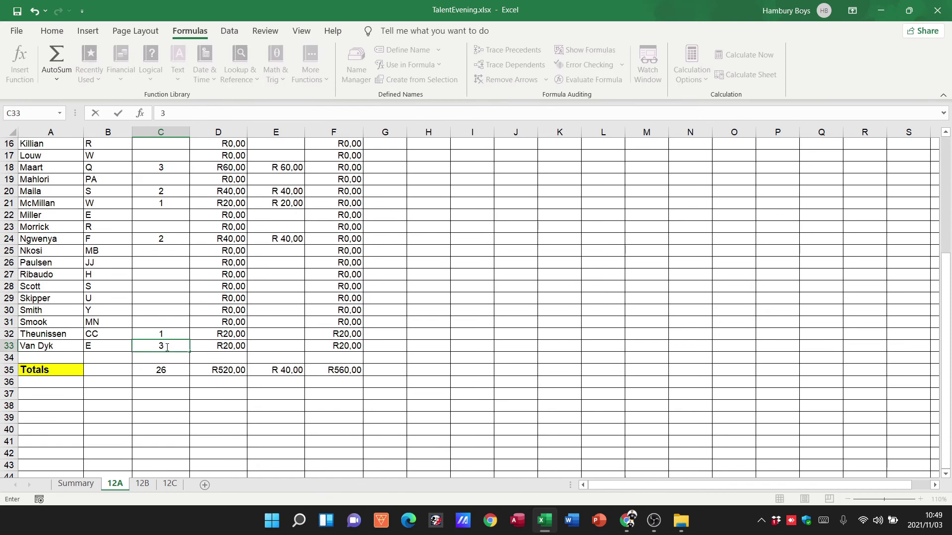
pyautogui.press('Return')
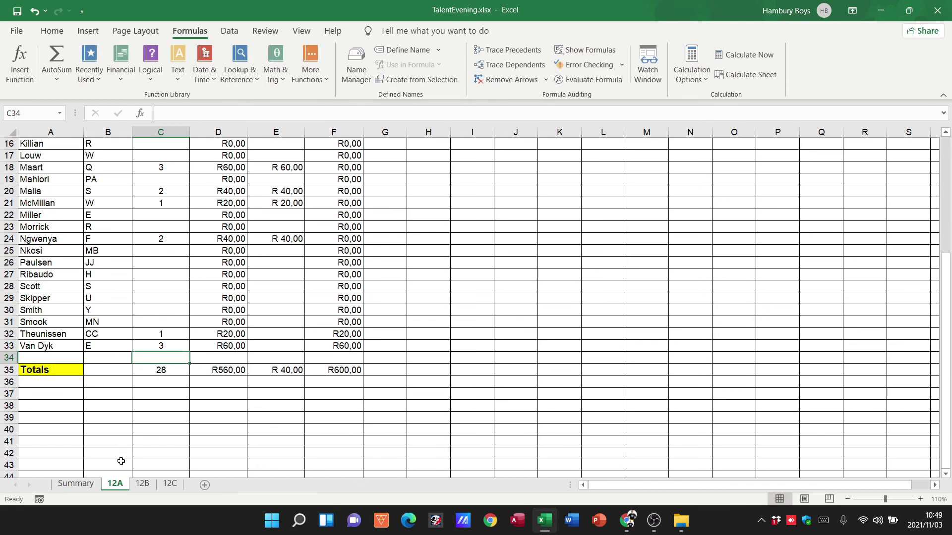
pyautogui.click(76, 484)
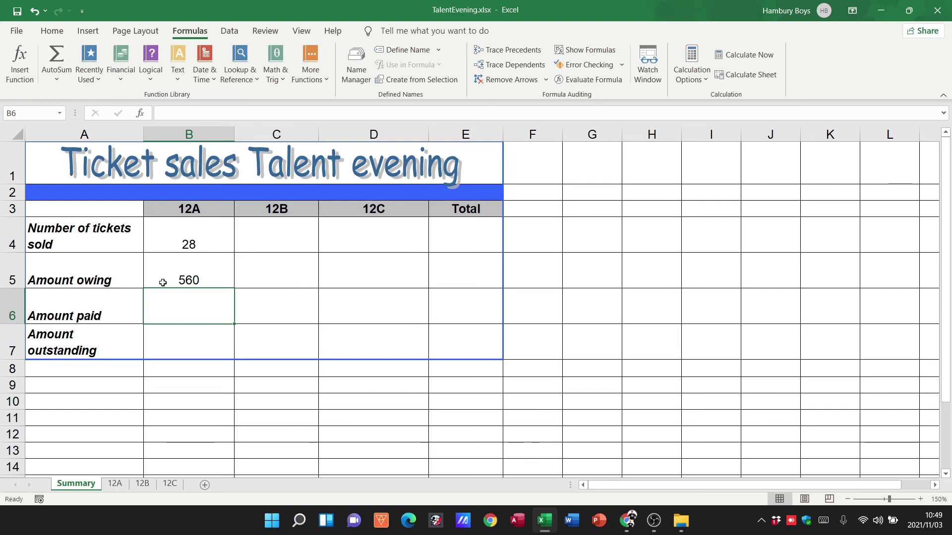